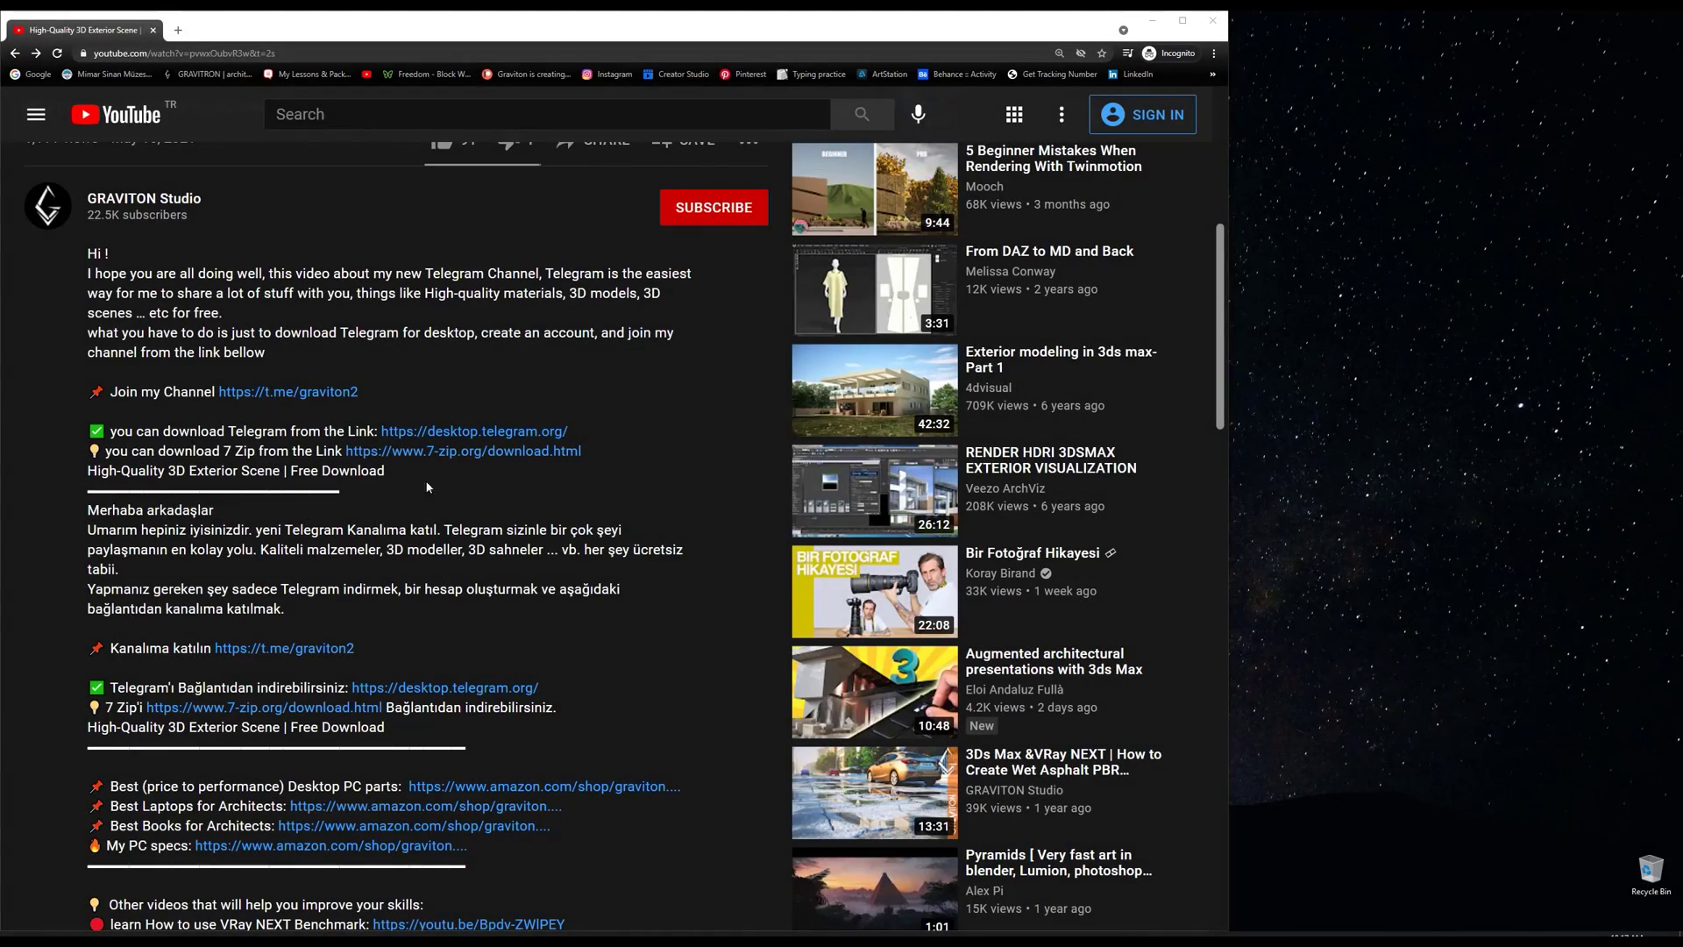
- Open the t.me/graviton2 channel in Telegram Desktop and view the G exterior 02 post's photo full size
{"action": "scroll", "coordinate": [325, 445], "scroll_direction": "up", "scroll_amount": 1}
{"action": "scroll", "coordinate": [369, 424], "scroll_direction": "down", "scroll_amount": 1}
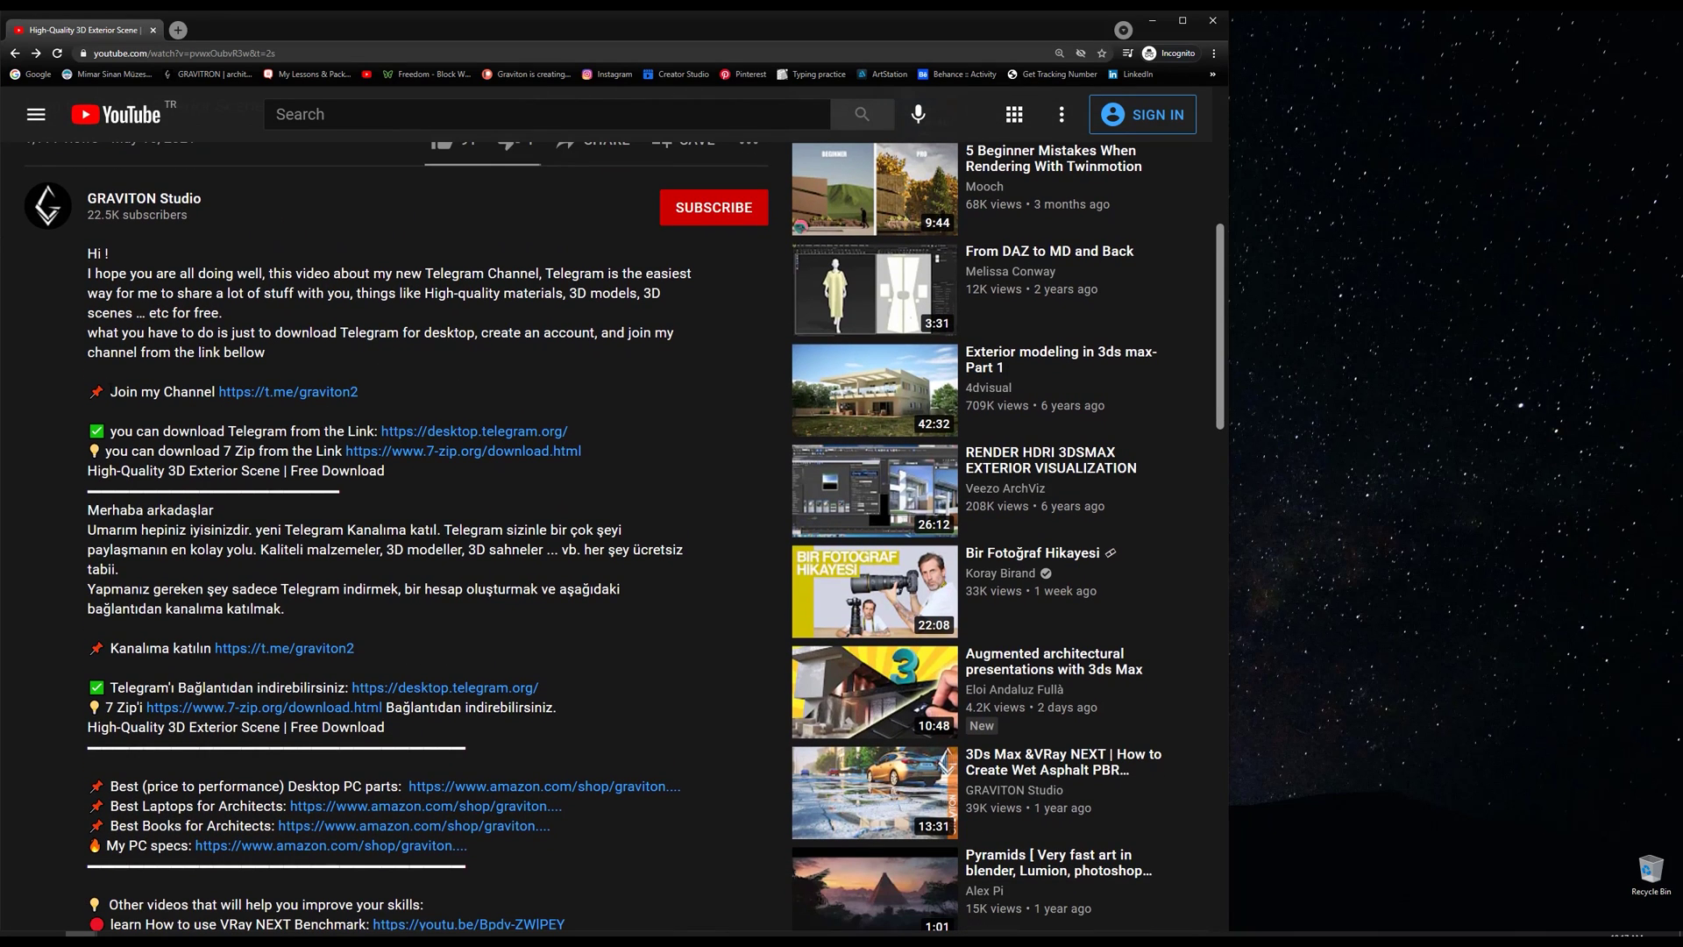
{"action": "left_click_drag", "start_coordinate": [119, 392], "coordinate": [219, 392]}
{"action": "left_click", "coordinate": [127, 392]}
{"action": "left_click", "coordinate": [305, 399]}
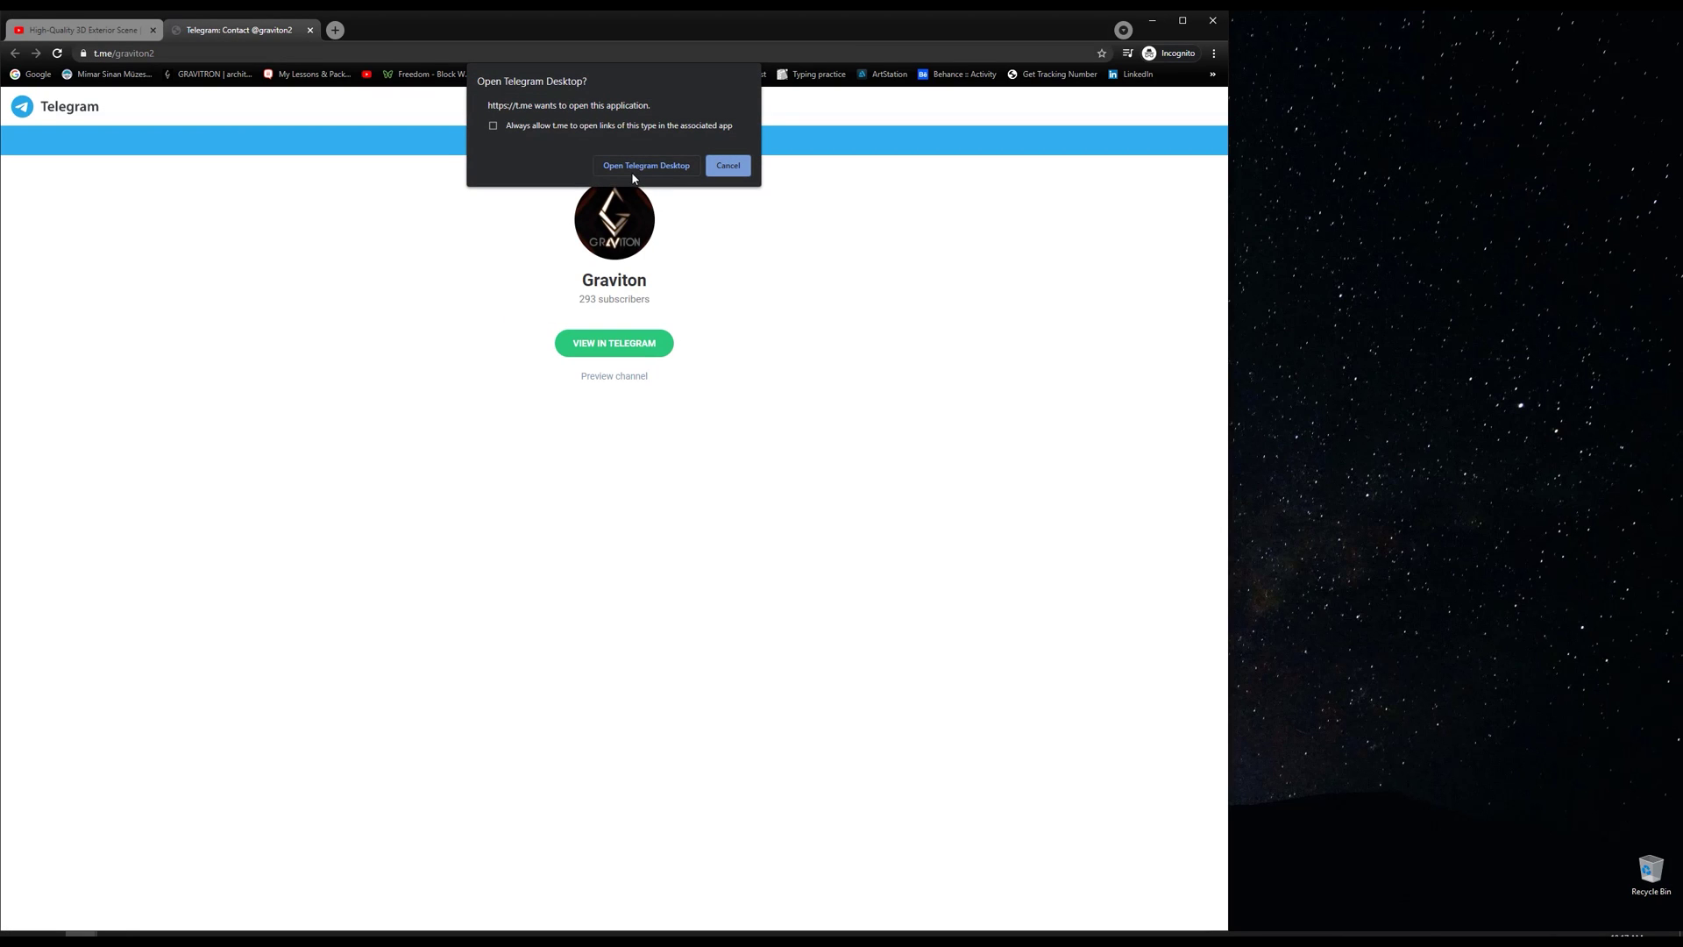
{"action": "left_click", "coordinate": [636, 167]}
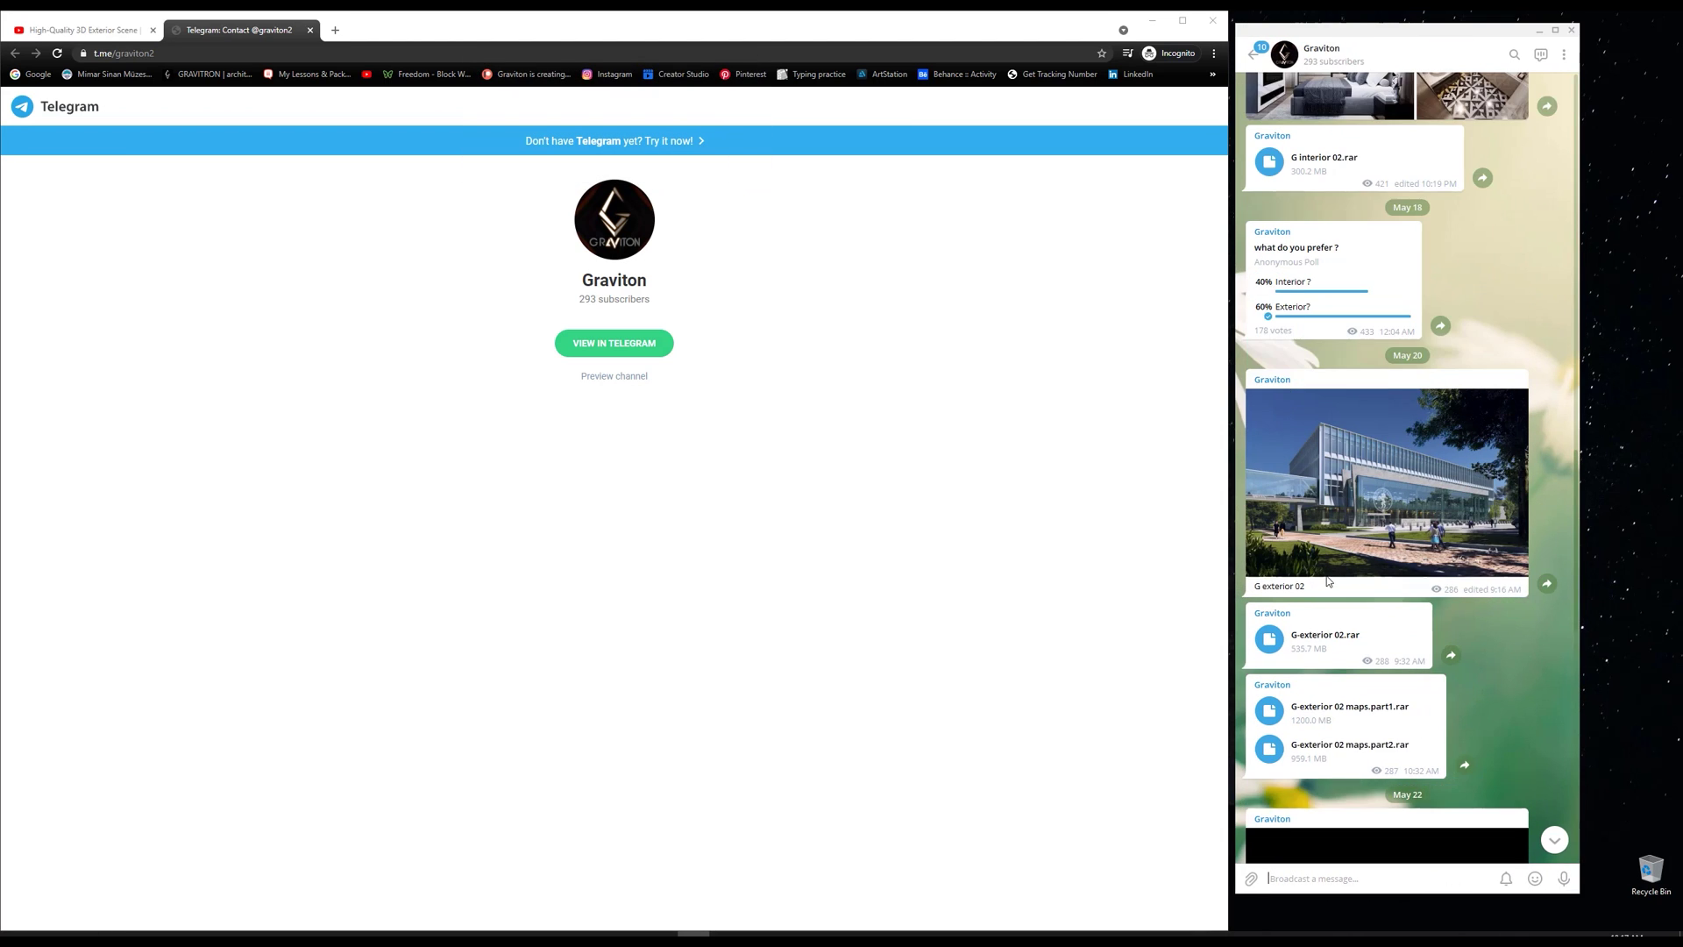
{"action": "scroll", "coordinate": [1330, 578], "scroll_direction": "down", "scroll_amount": 1}
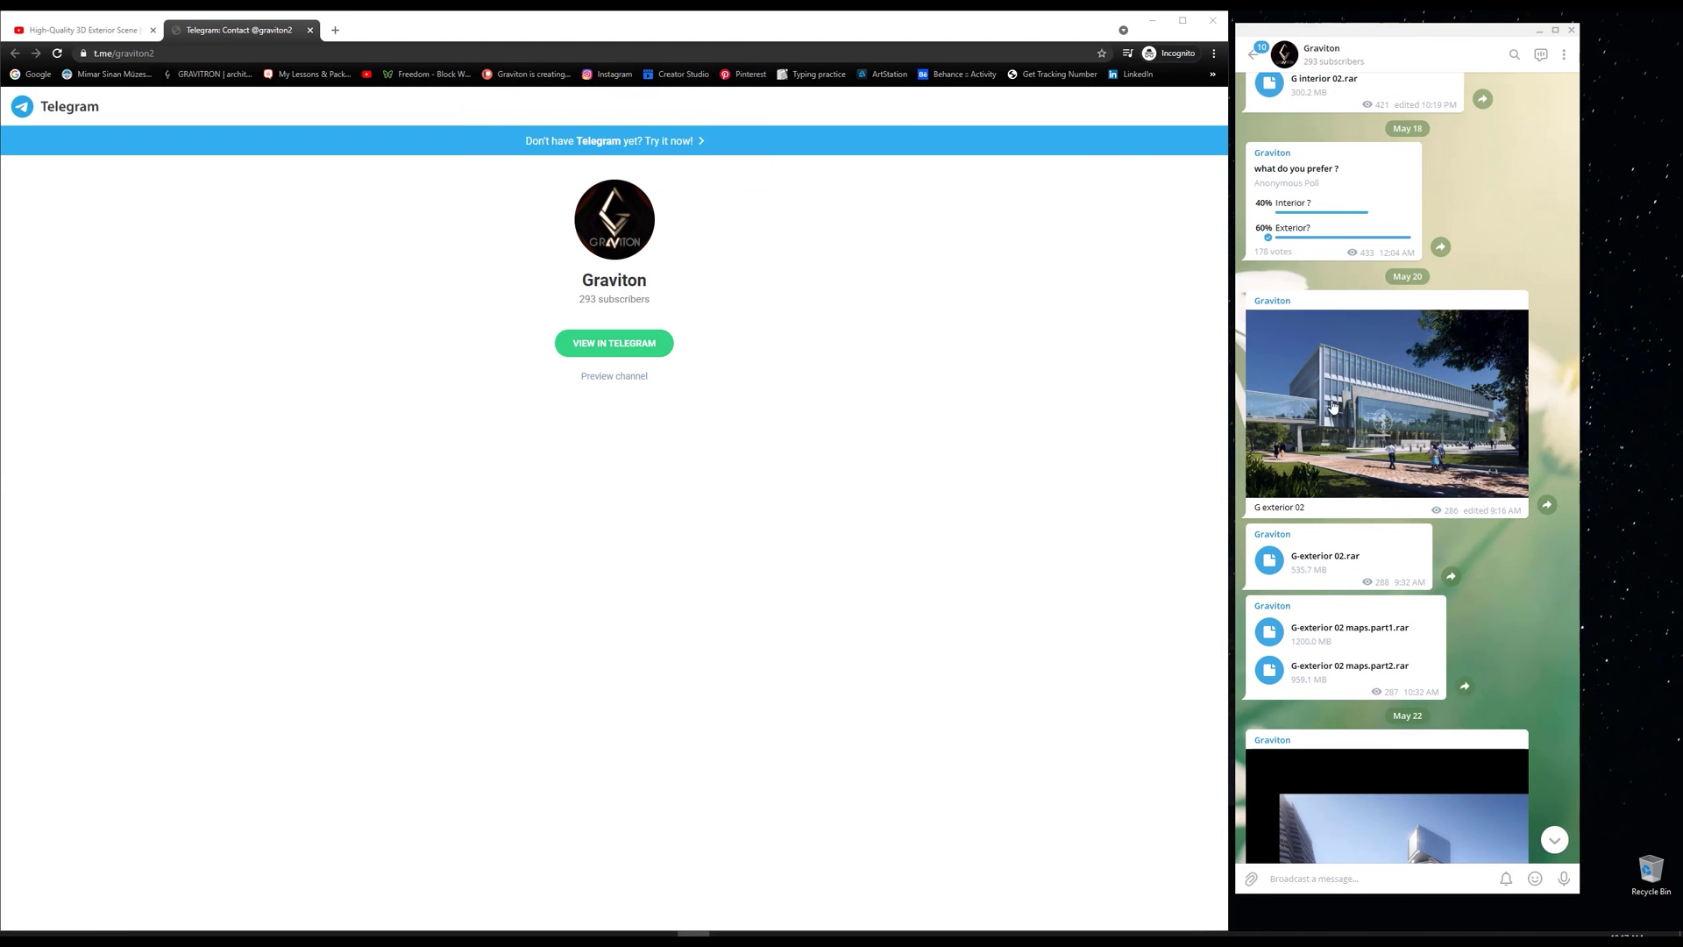
{"action": "left_click", "coordinate": [1301, 431]}
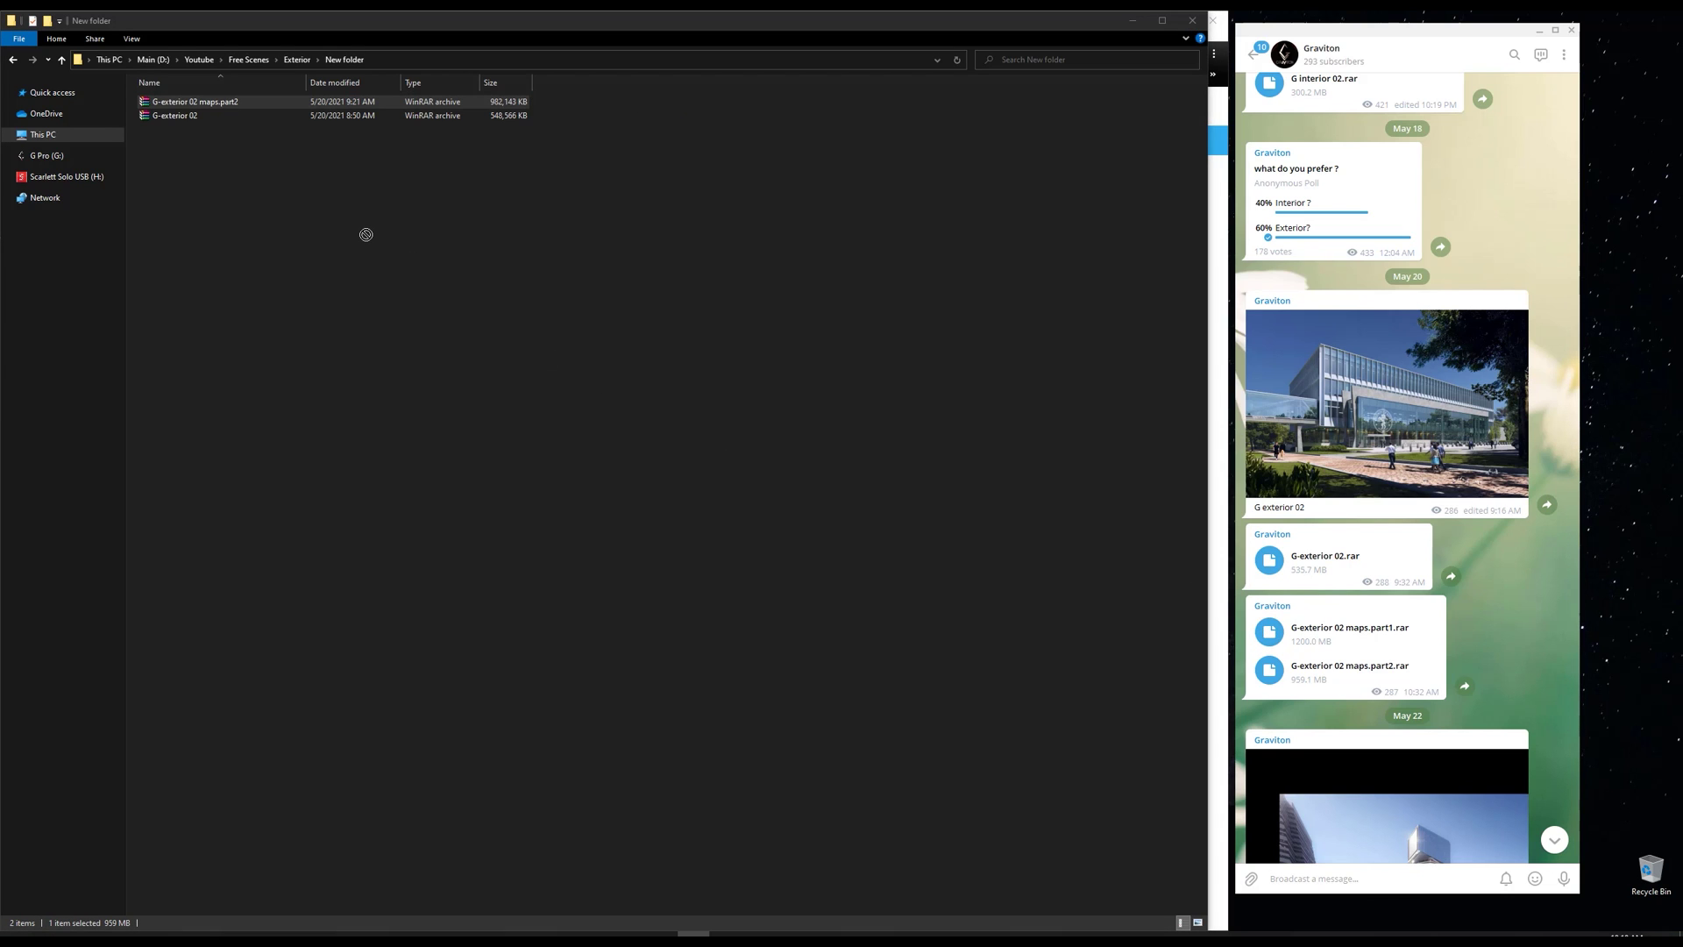
- Show the folder as Large icons and extract the three G-exterior 02 archives here with 7-Zip
{"action": "right_click", "coordinate": [338, 320]}
{"action": "left_click", "coordinate": [539, 329]}
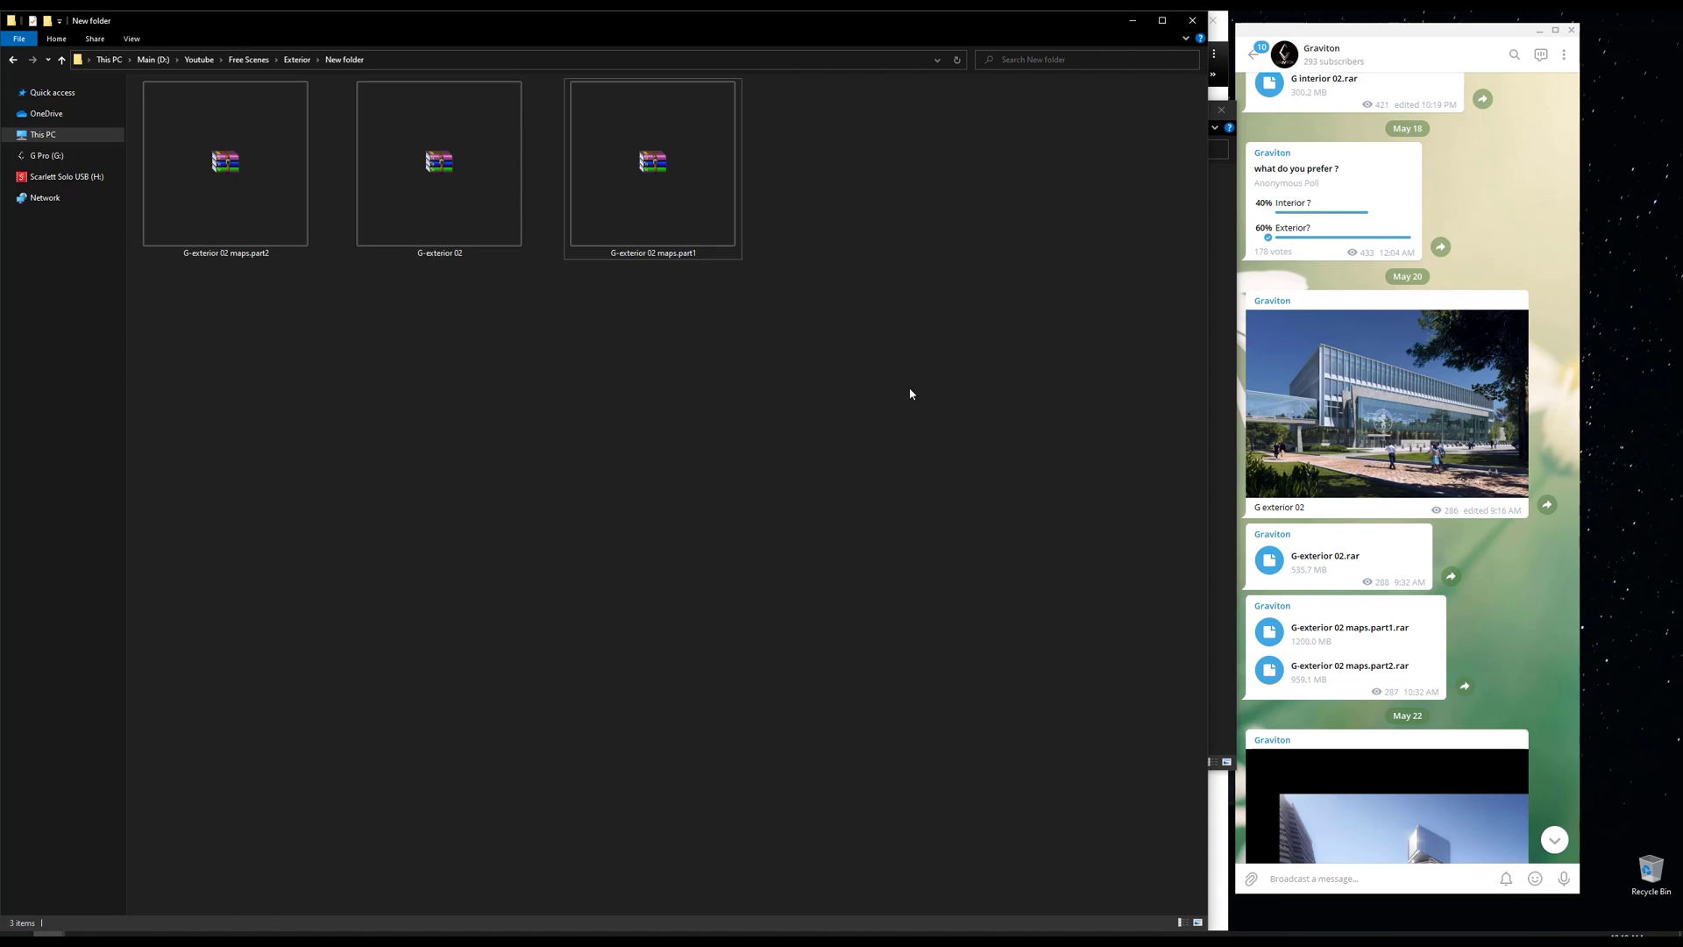
{"action": "left_click_drag", "start_coordinate": [903, 388], "coordinate": [221, 175]}
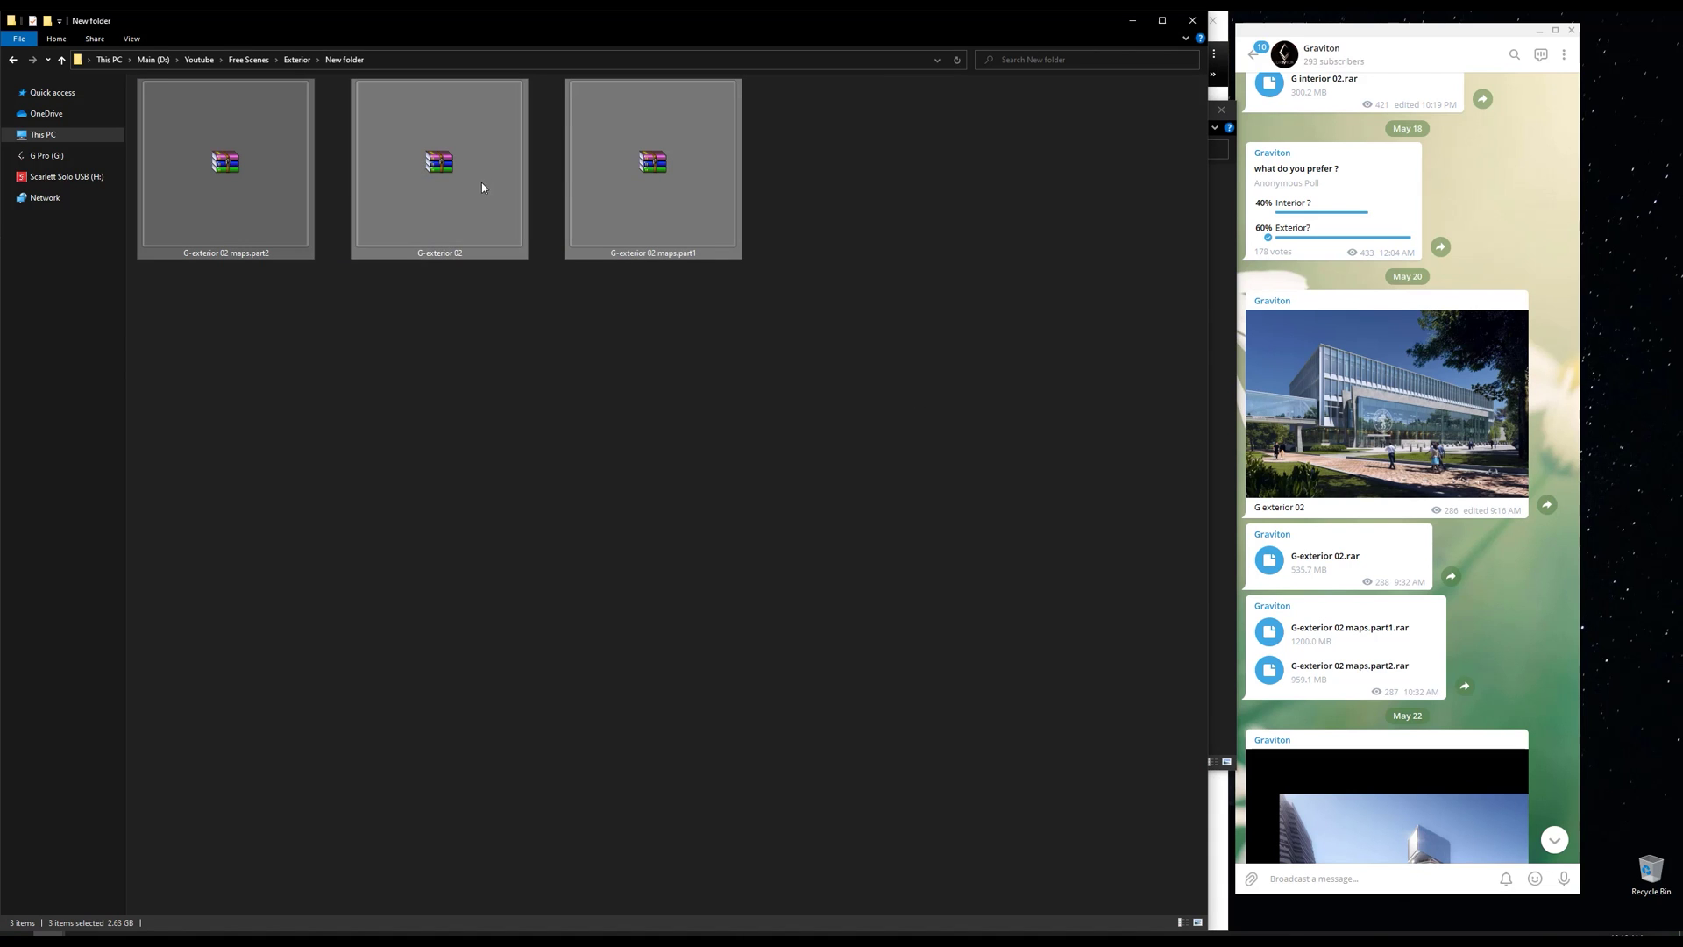
{"action": "right_click", "coordinate": [652, 167]}
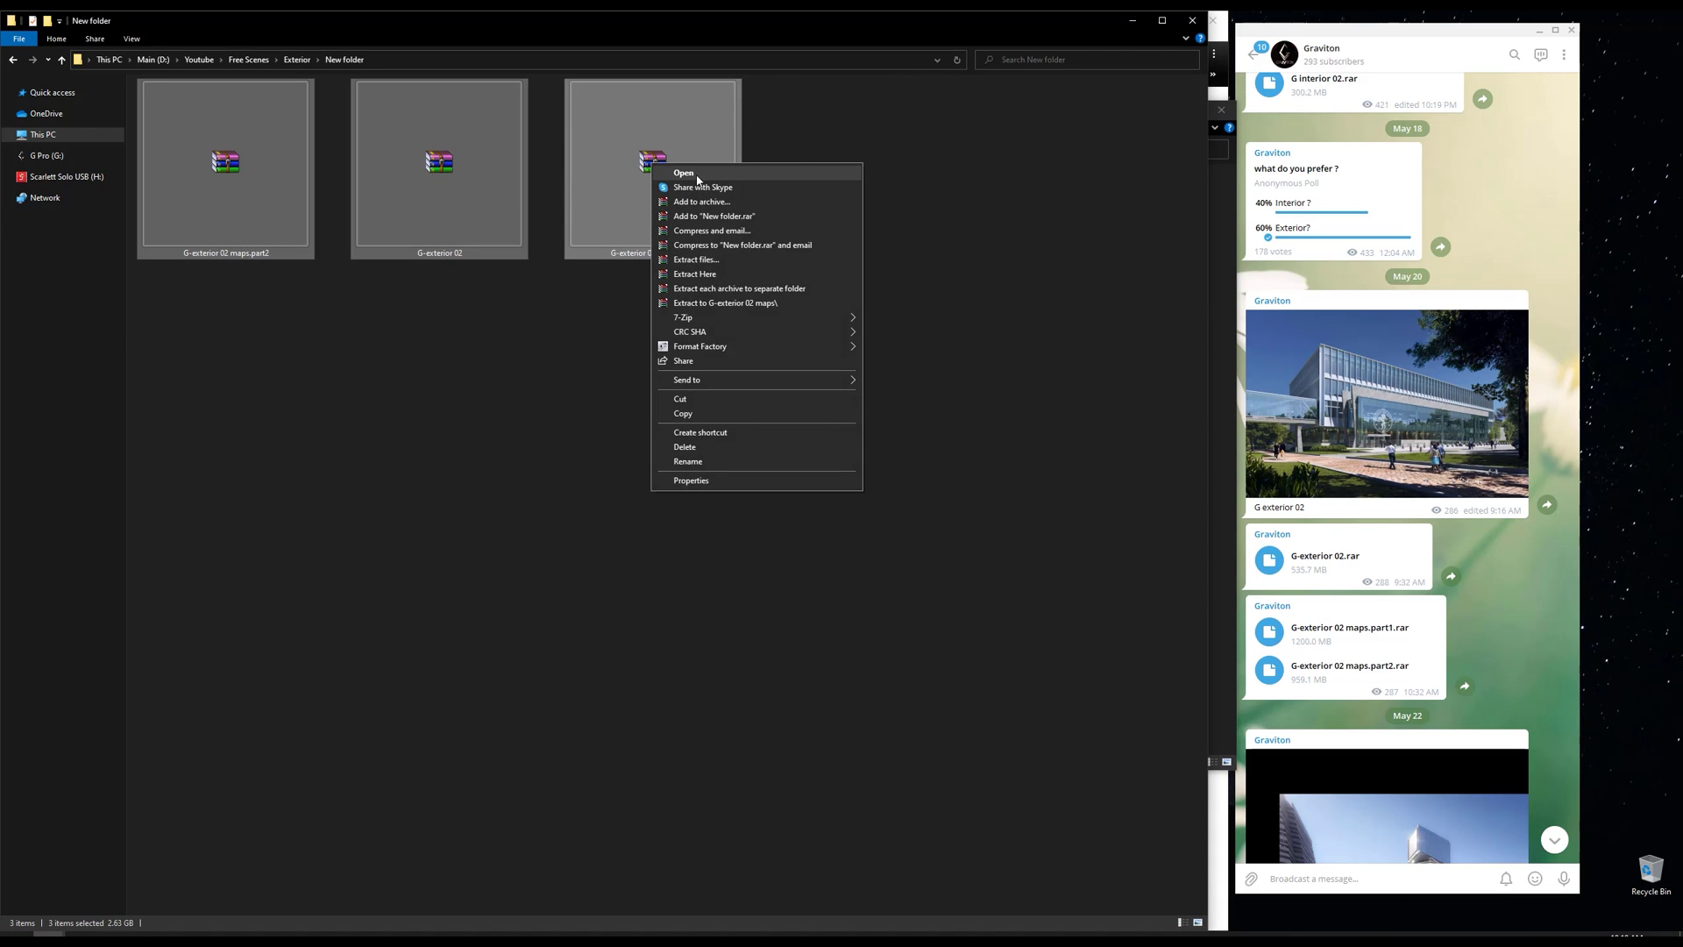
{"action": "mouse_move", "coordinate": [747, 320]}
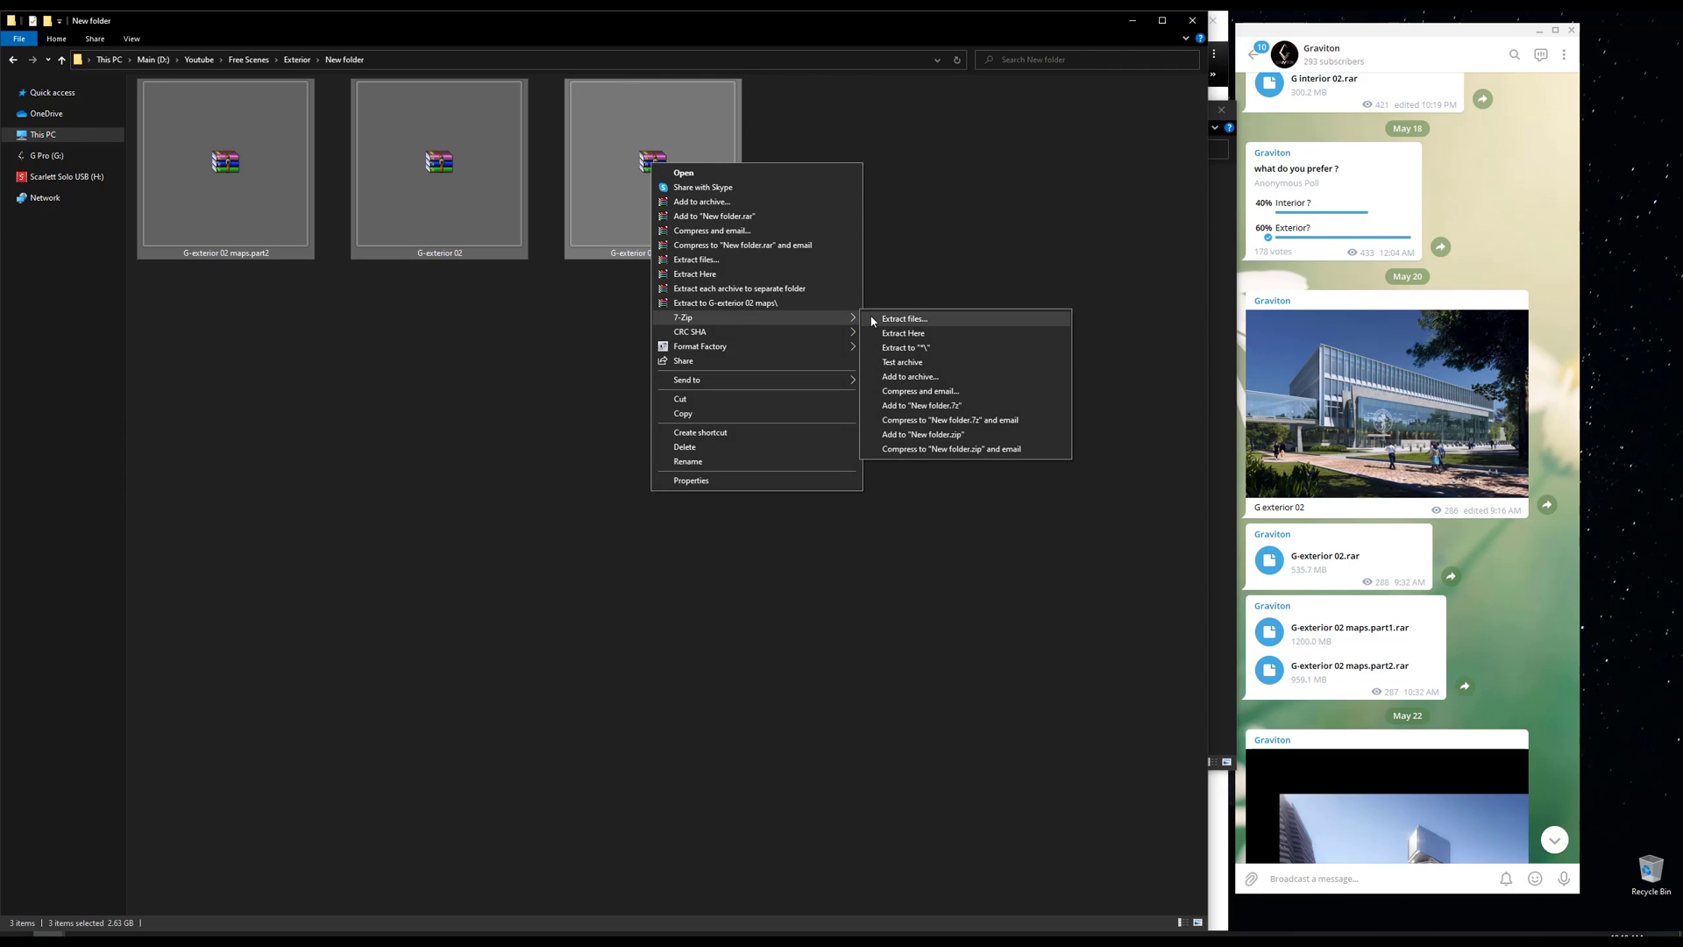
{"action": "left_click", "coordinate": [917, 336]}
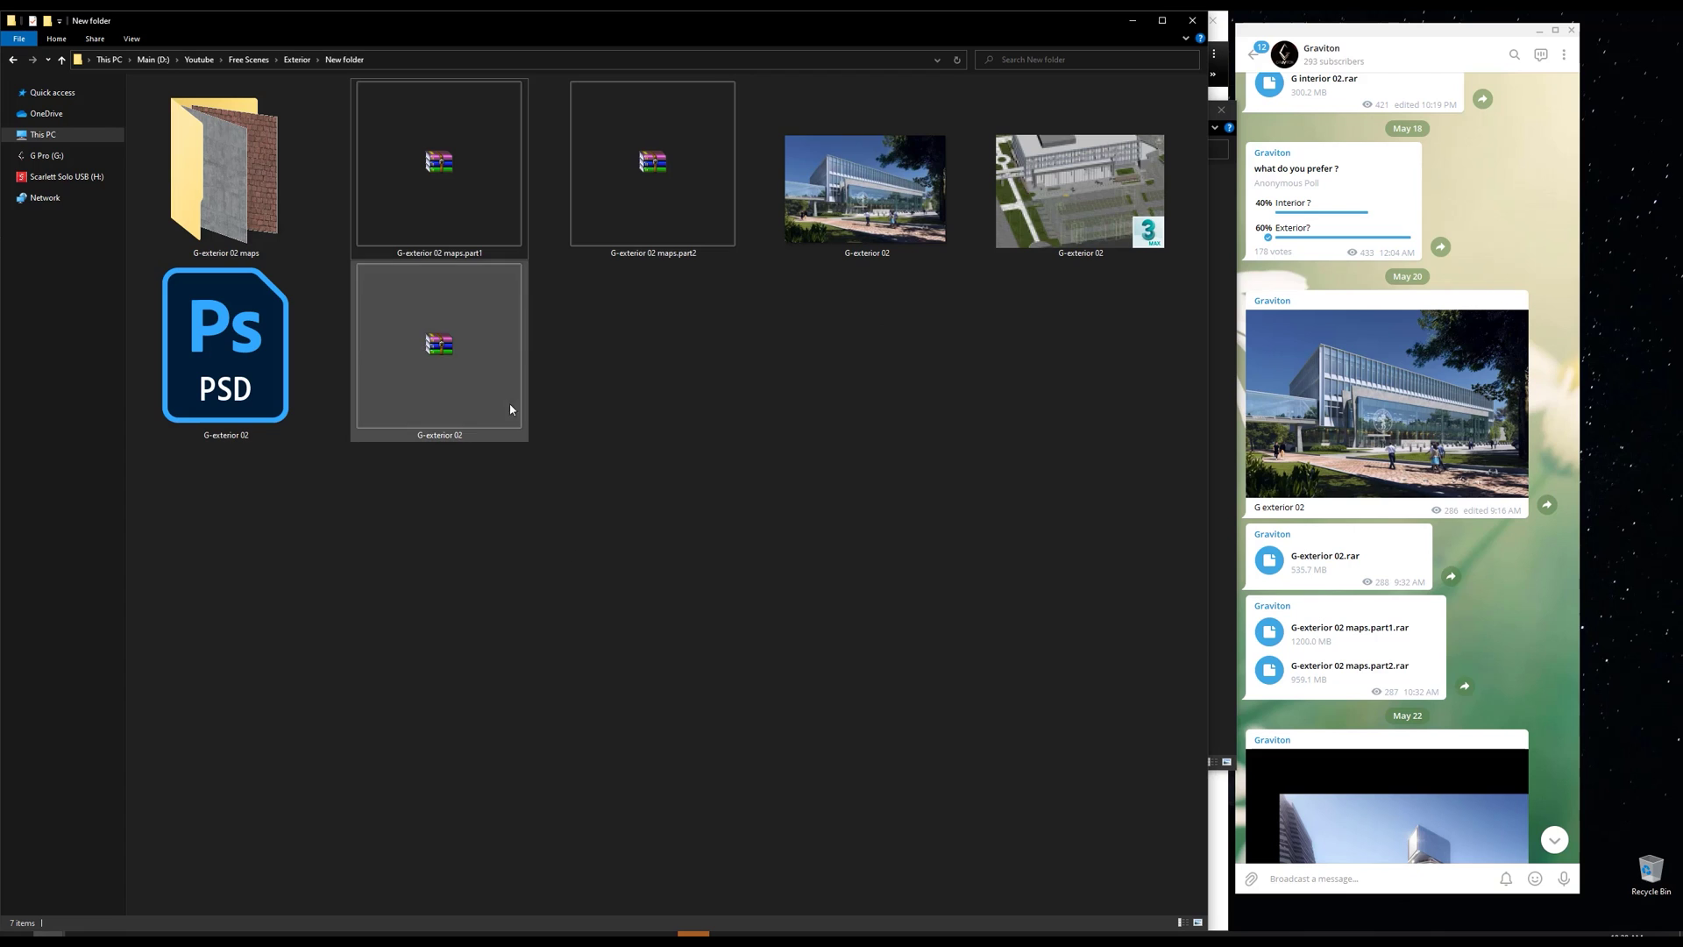
- Delete the three archives and open G-exterior 02.max in 3ds Max
{"action": "left_click_drag", "start_coordinate": [687, 434], "coordinate": [443, 168]}
{"action": "key", "text": "Delete"}
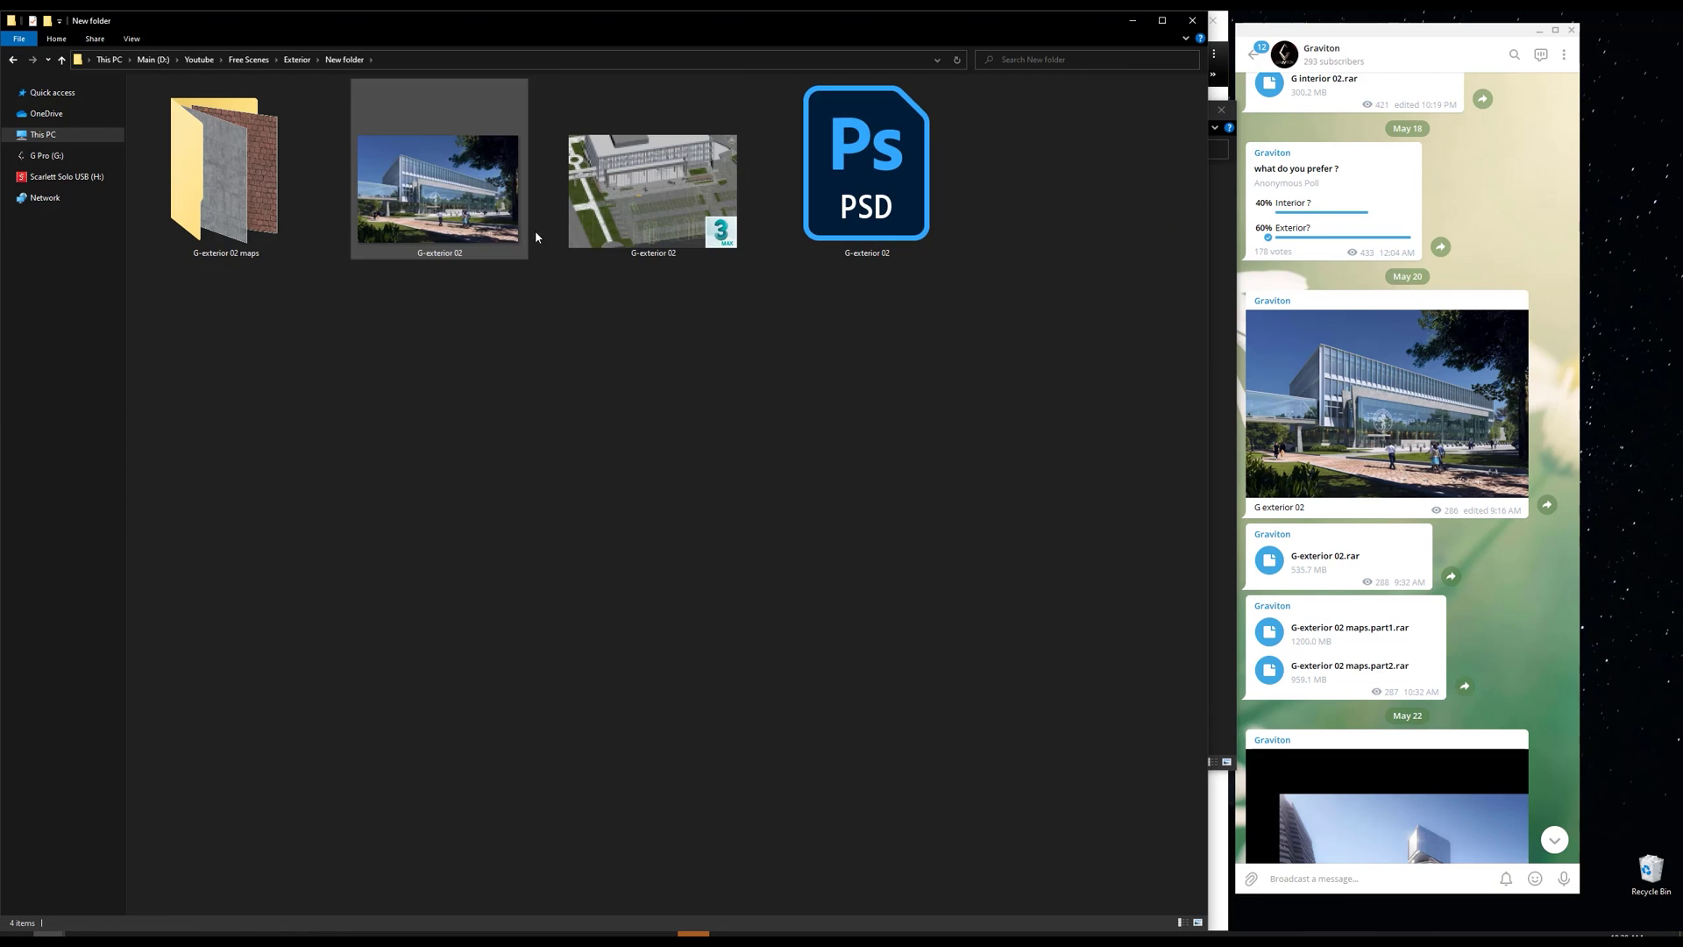
{"action": "double_click", "coordinate": [673, 227]}
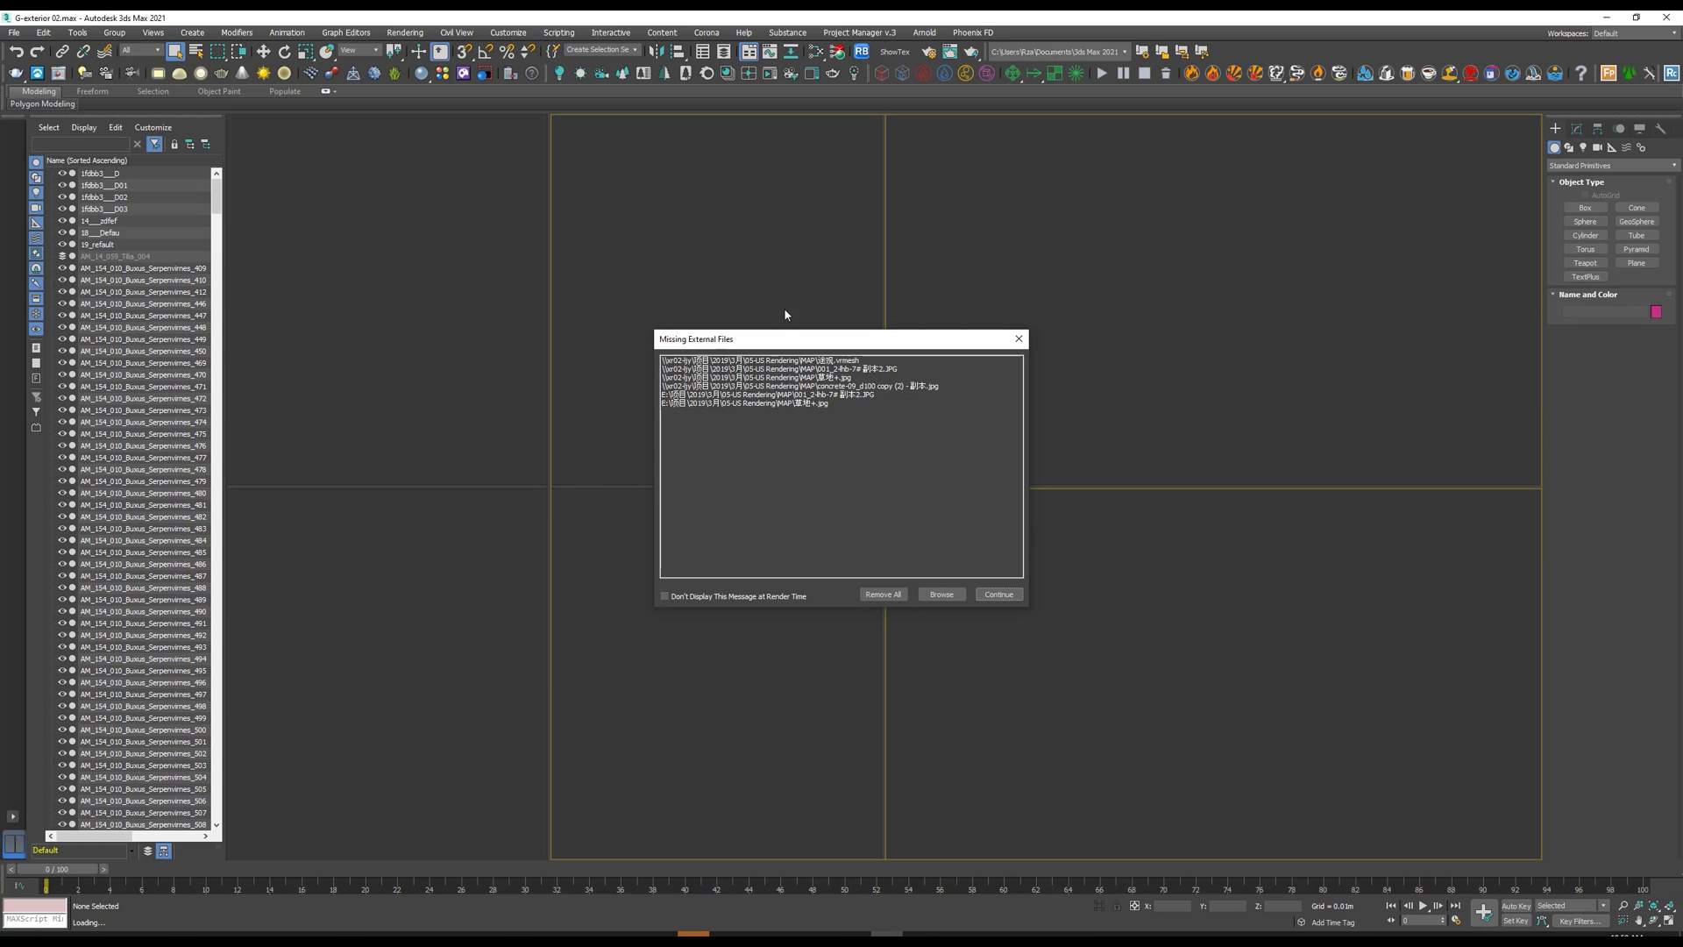
- Continue past the missing external files, render the camera view with V-Ray, then close the frame buffer
{"action": "left_click", "coordinate": [997, 594]}
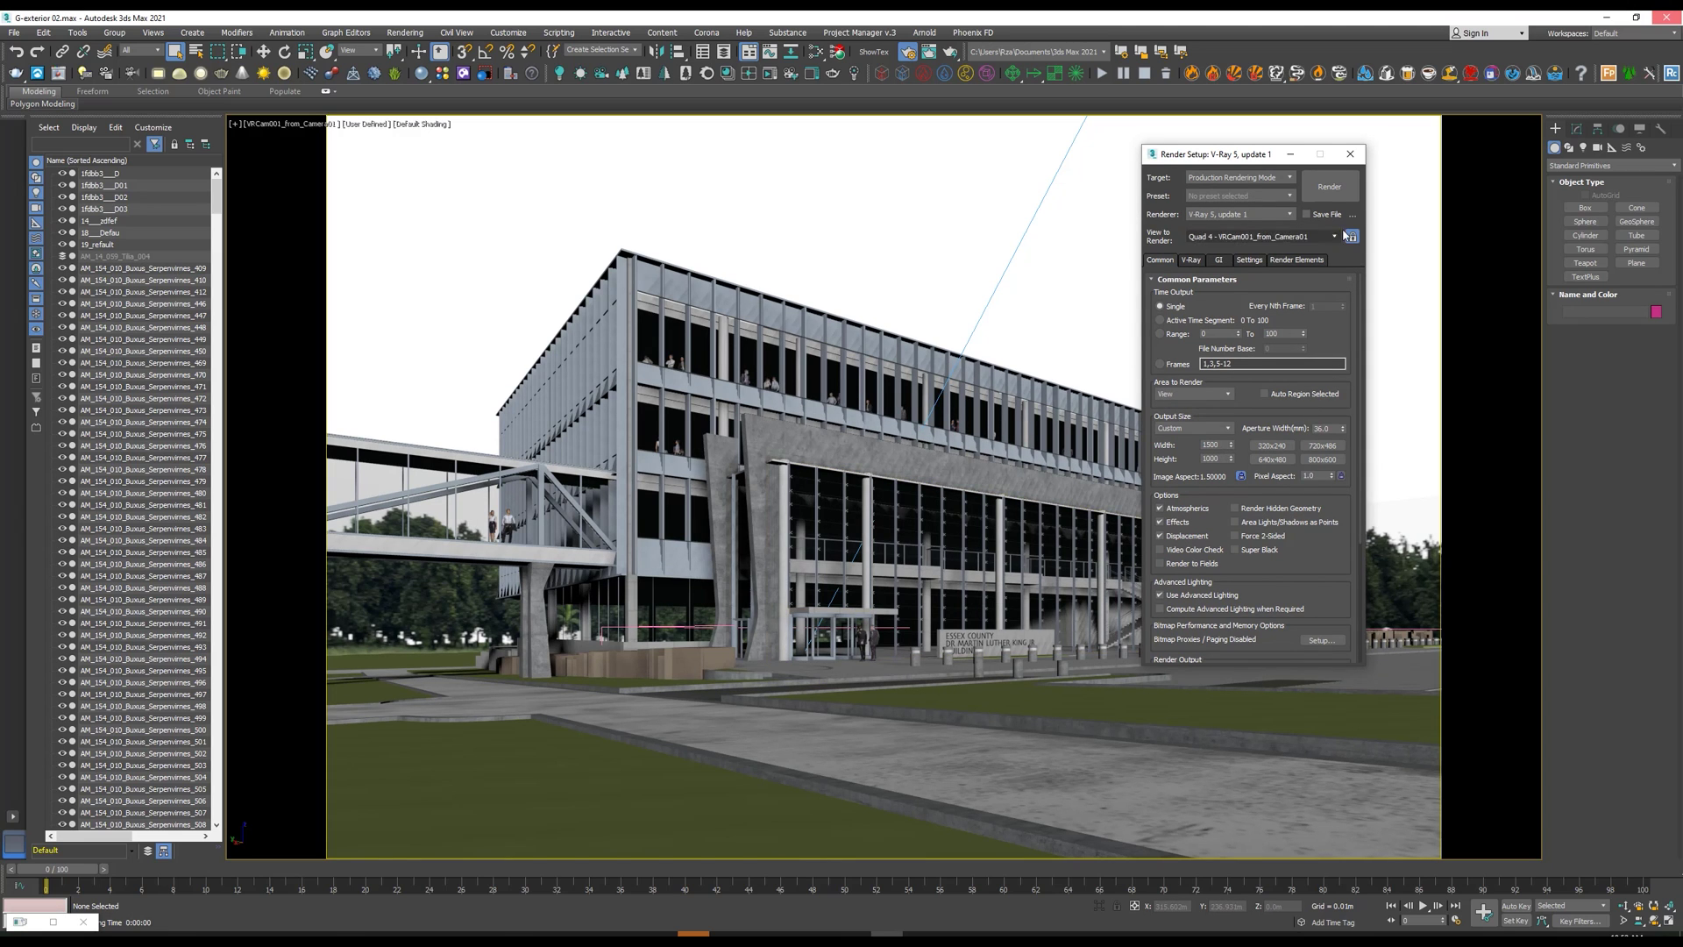
{"action": "left_click", "coordinate": [1329, 186]}
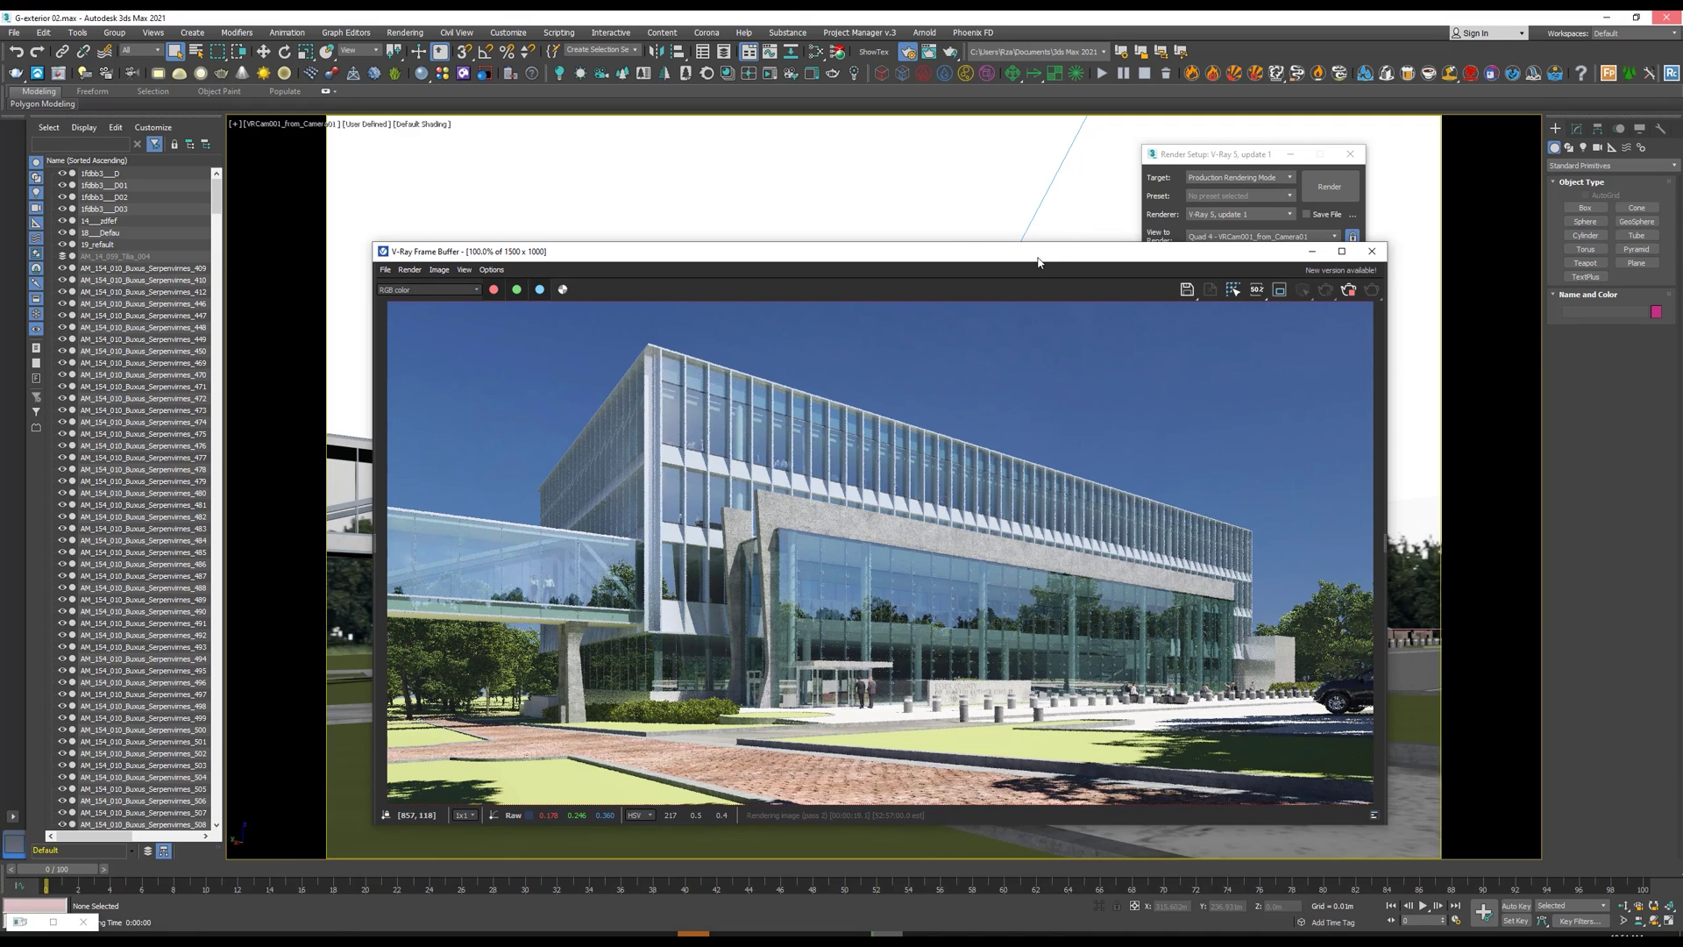
{"action": "left_click_drag", "start_coordinate": [702, 254], "coordinate": [635, 206]}
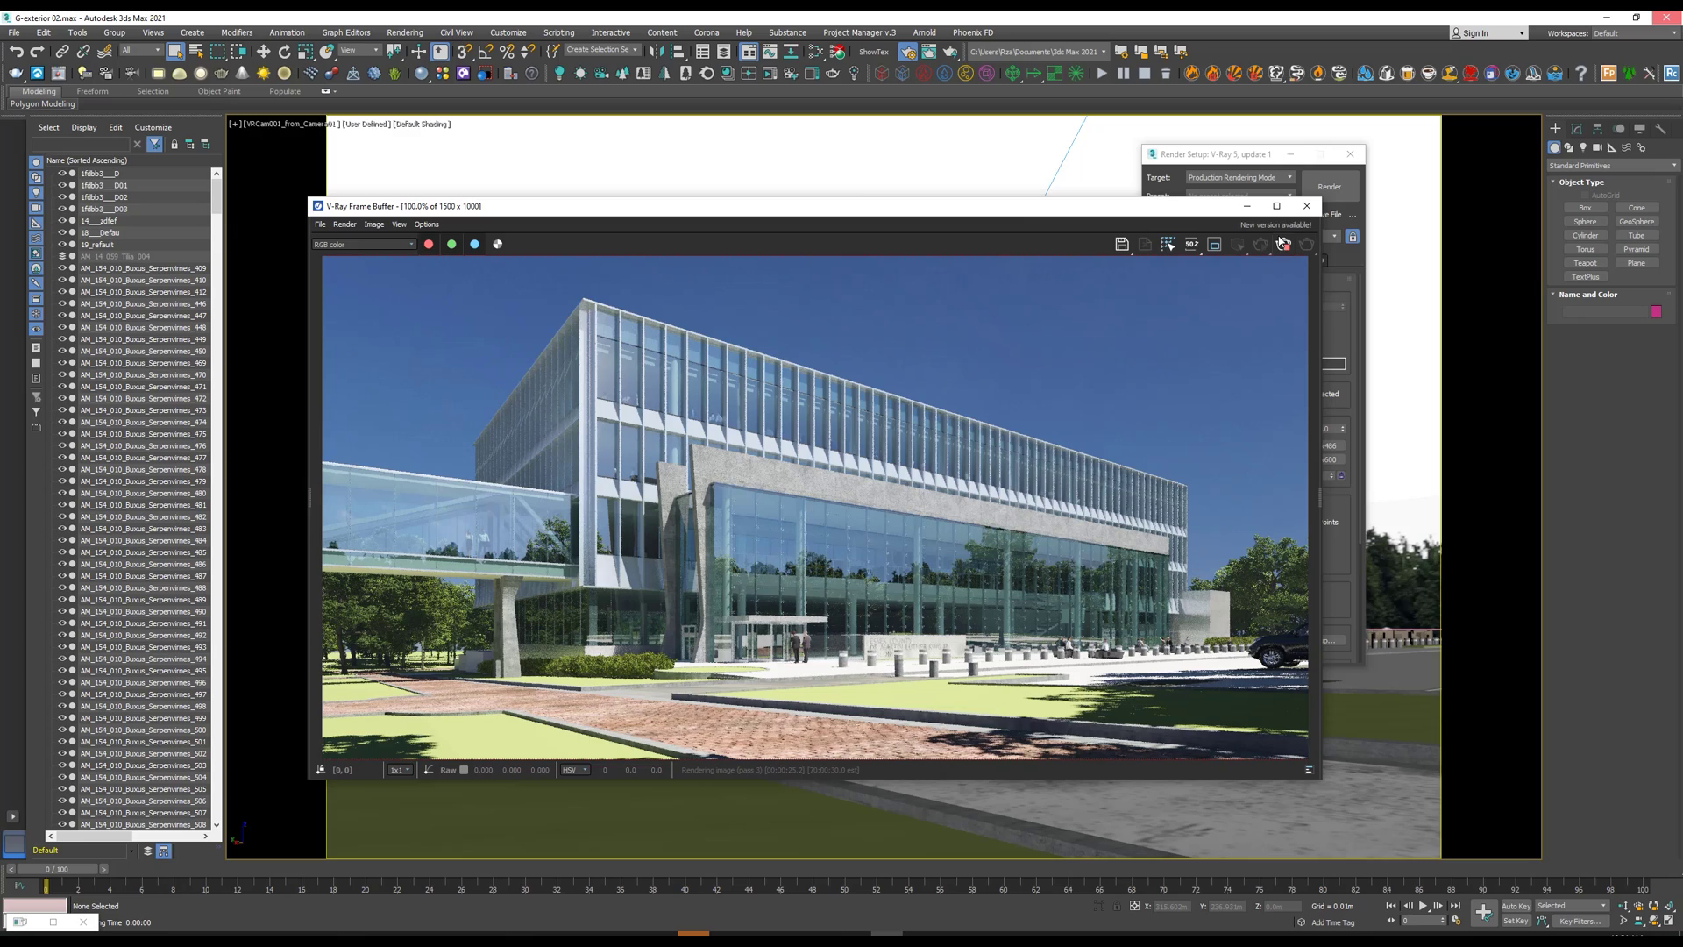
{"action": "left_click", "coordinate": [1308, 209]}
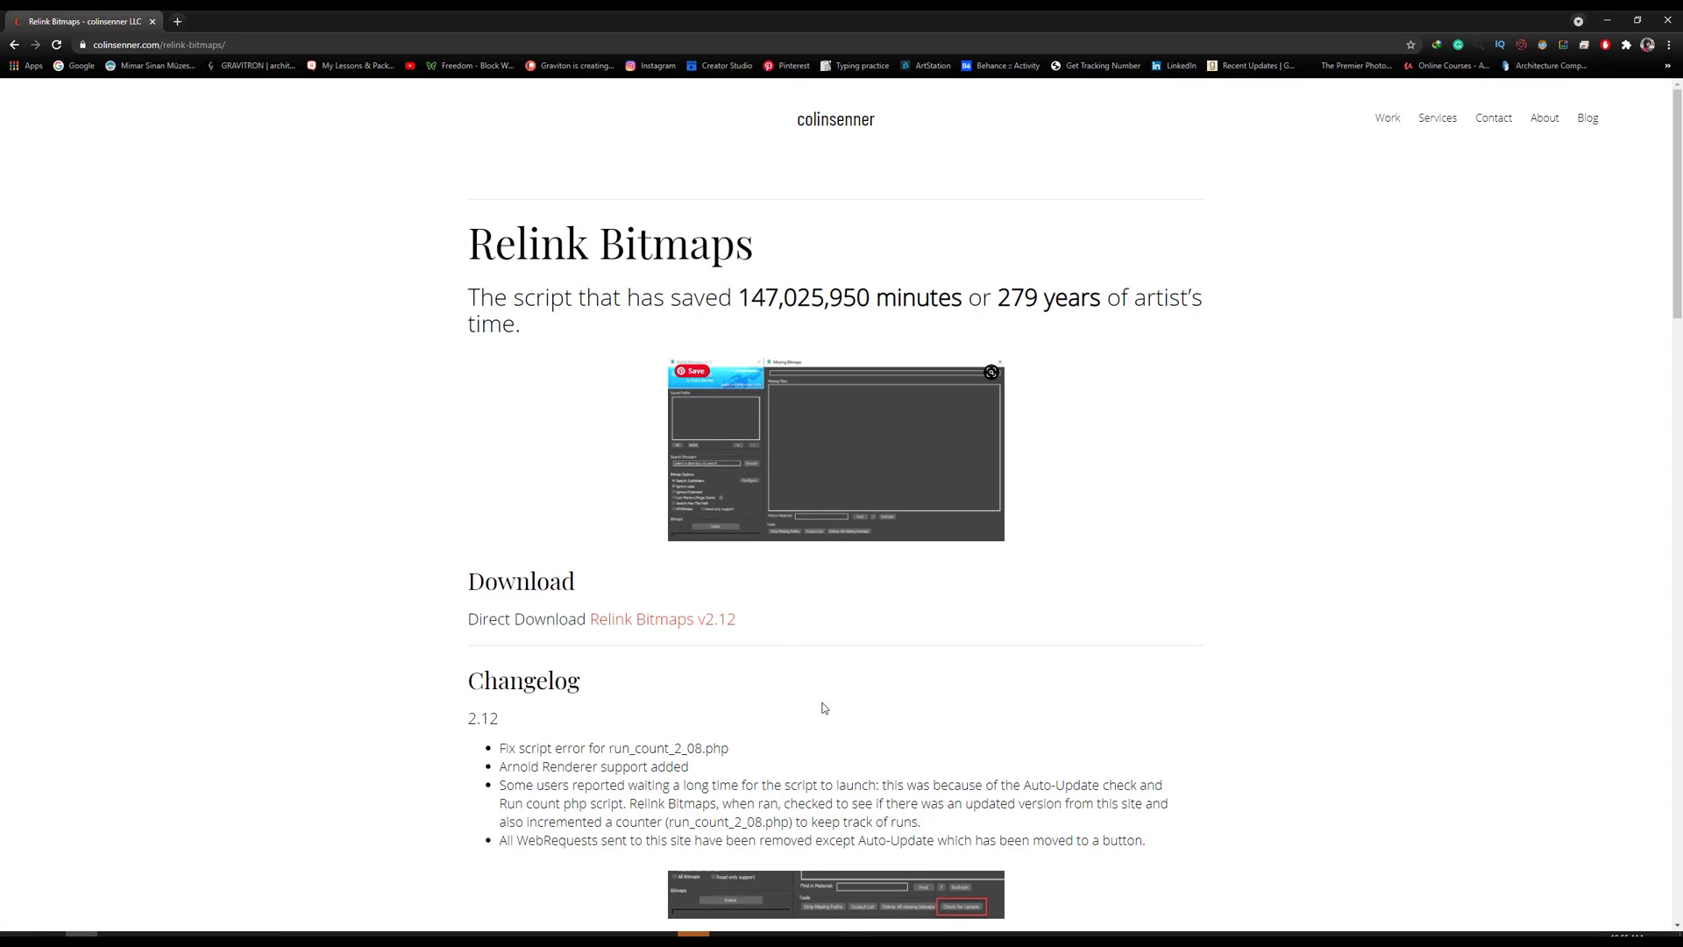
- Download the Relink Bitmaps v2.12 .mzp script into the test folder
{"action": "left_click", "coordinate": [649, 624]}
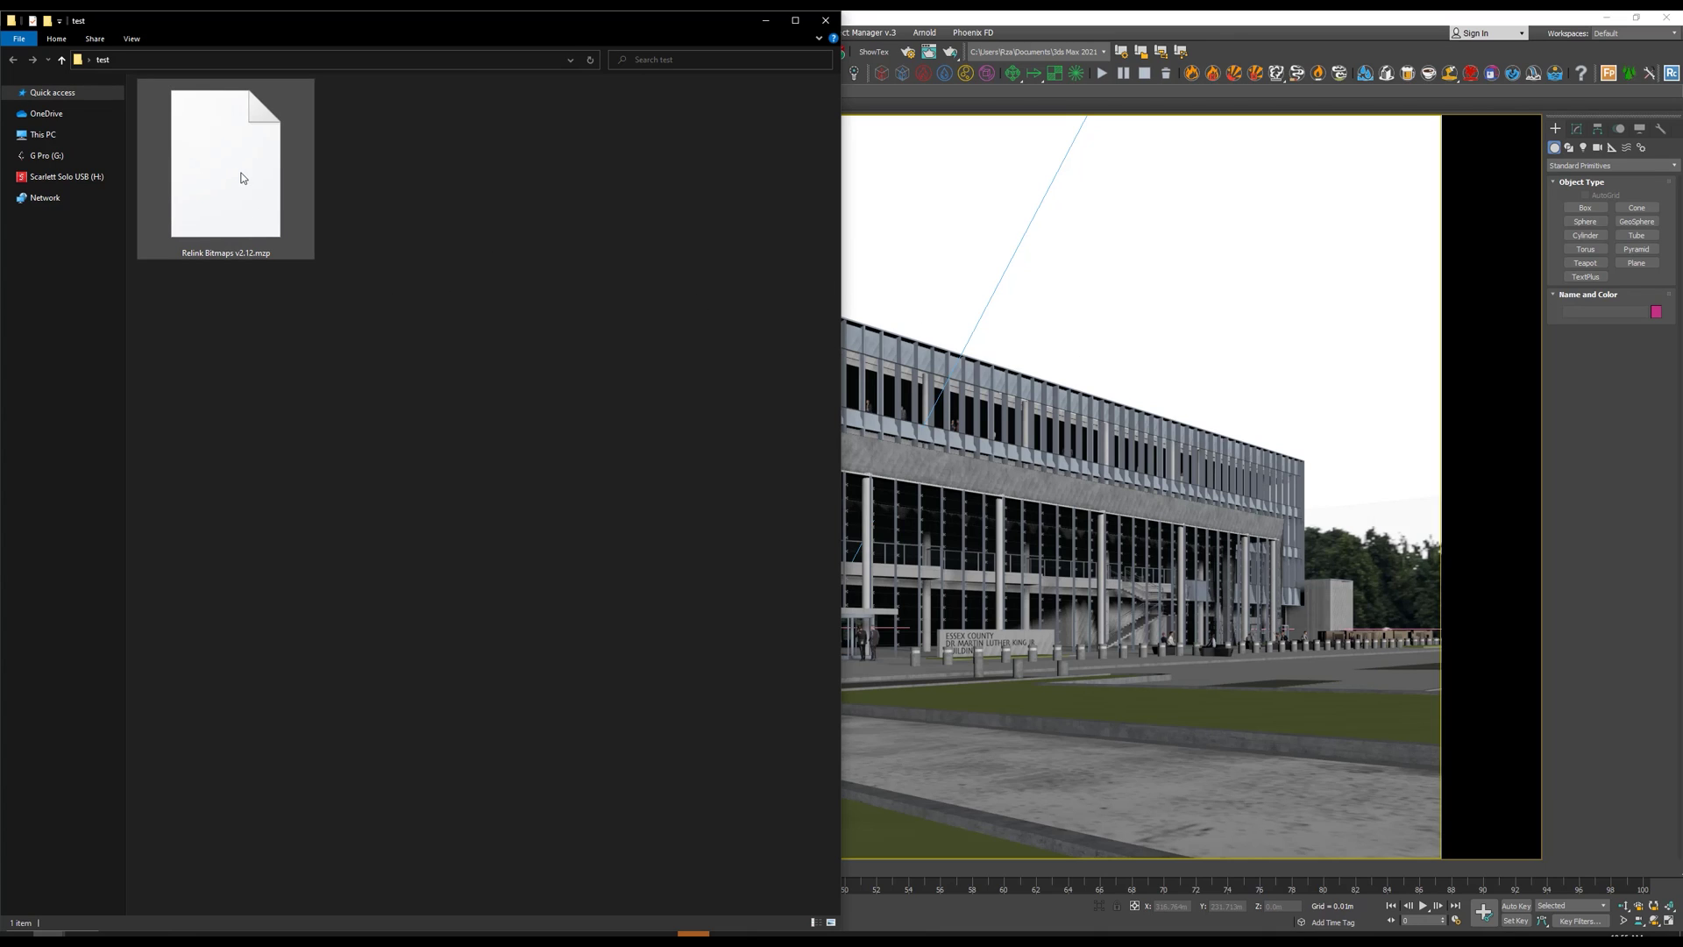
- Run Relink Bitmaps v2.12.mzp from the test folder with Scripting > Run Script and acknowledge the install
{"action": "left_click_drag", "start_coordinate": [220, 163], "coordinate": [1115, 347]}
{"action": "left_click", "coordinate": [971, 16]}
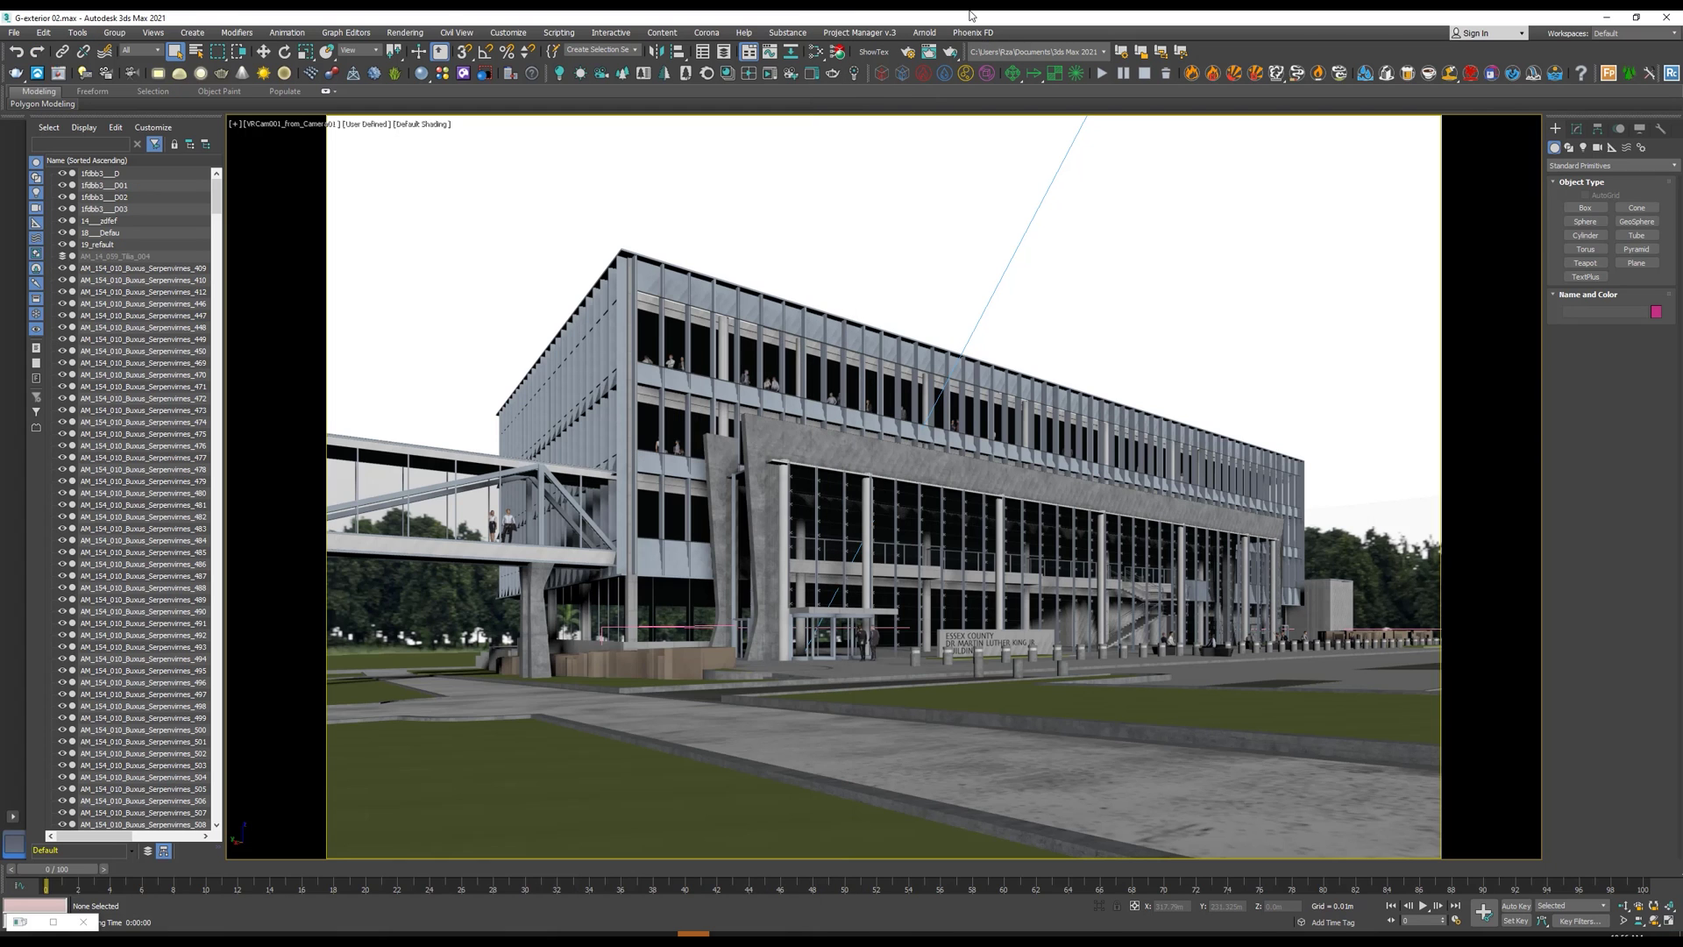
{"action": "left_click", "coordinate": [558, 33]}
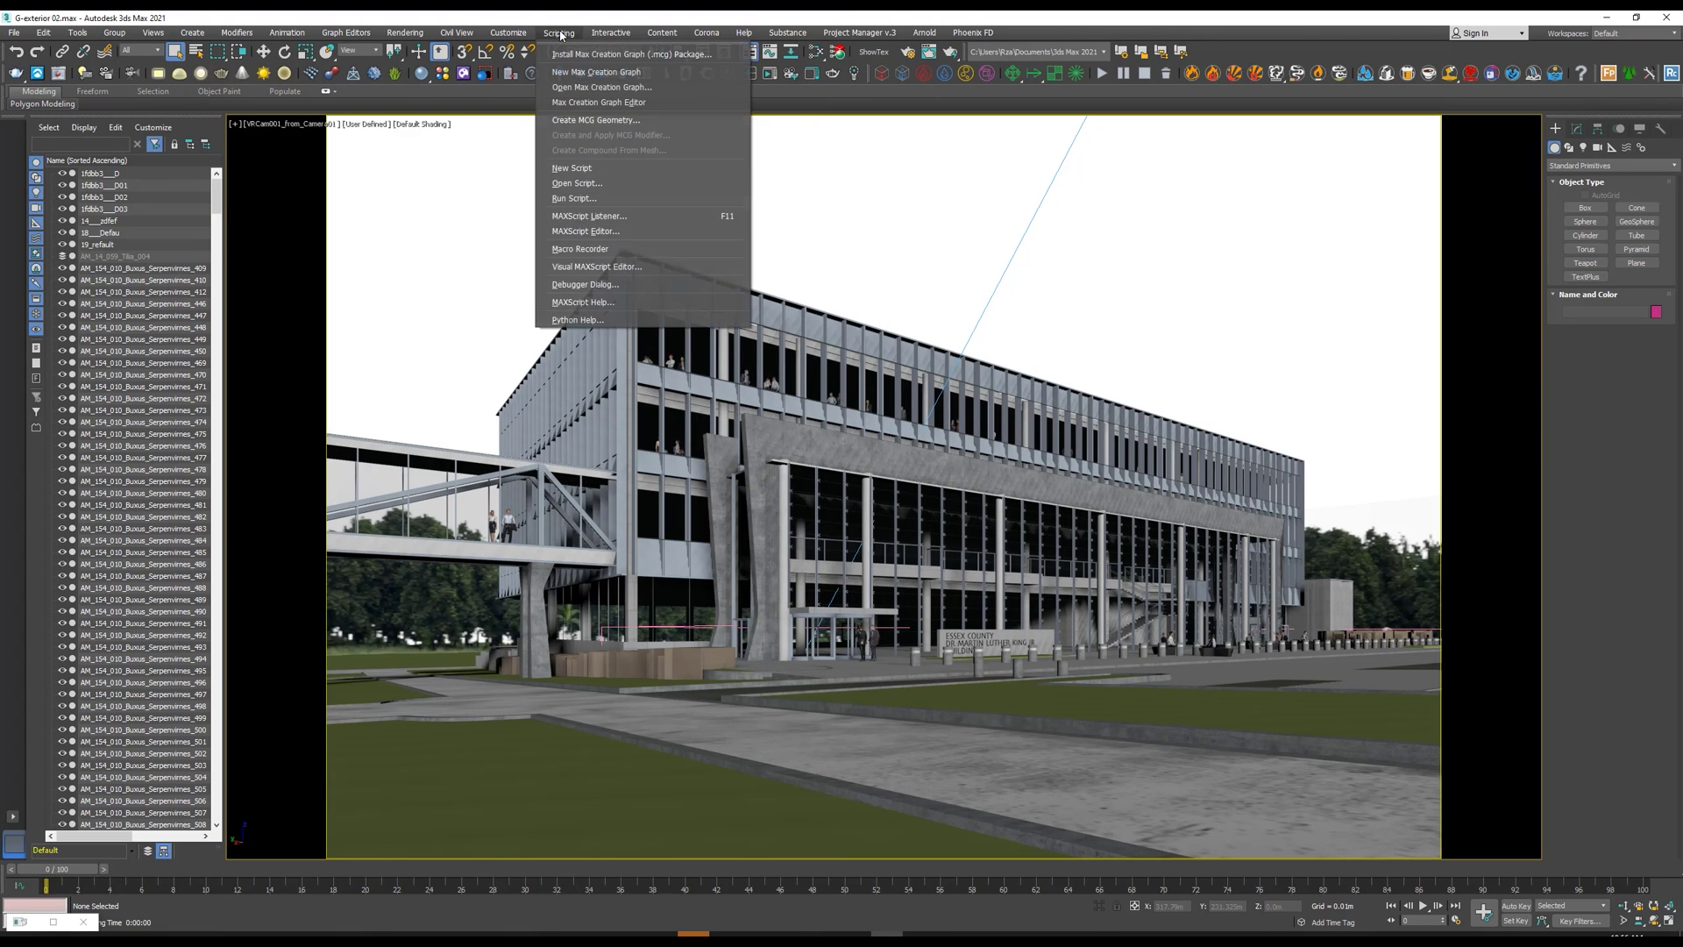
{"action": "left_click", "coordinate": [574, 199]}
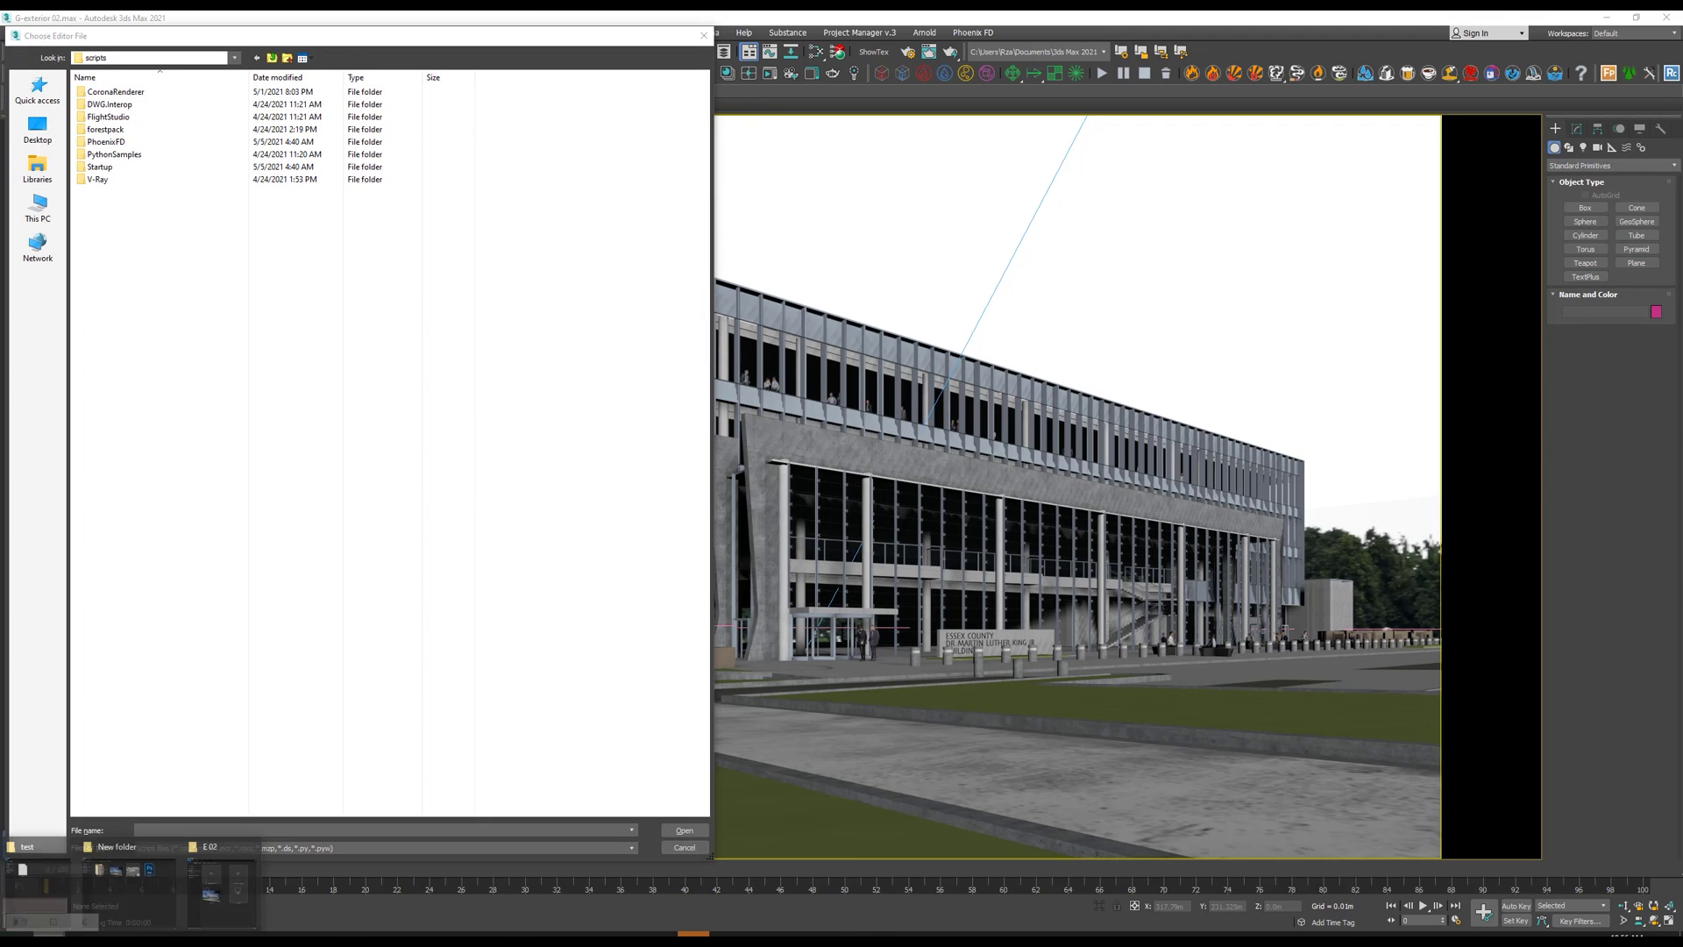
{"action": "left_click", "coordinate": [60, 860]}
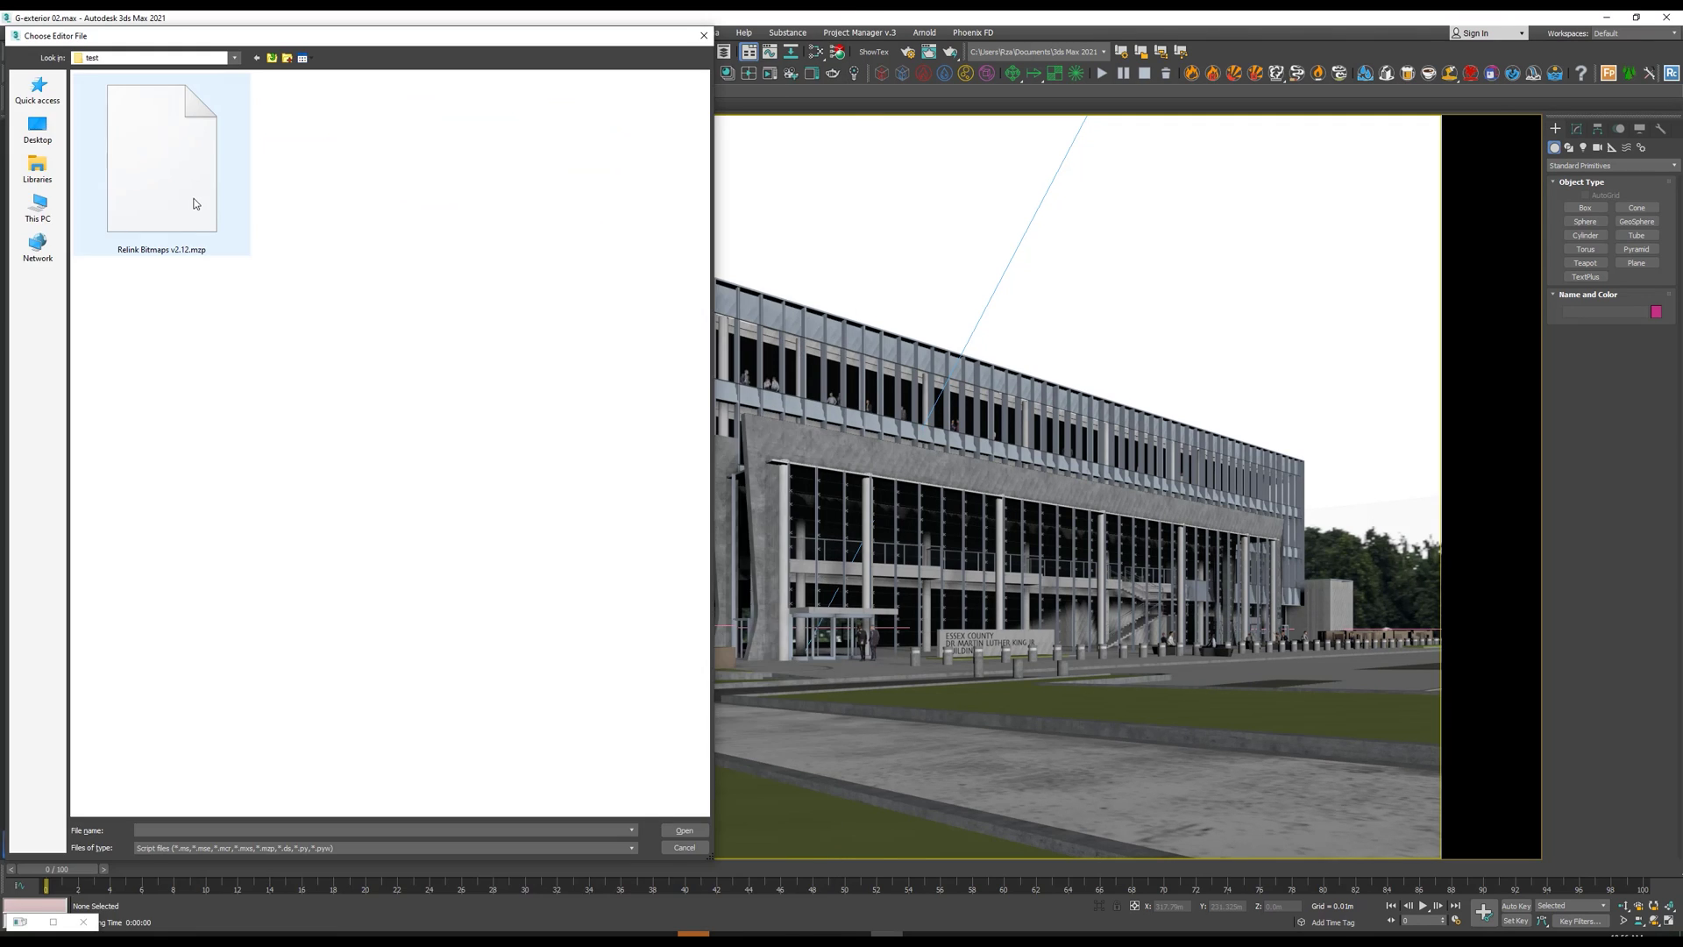
{"action": "left_click", "coordinate": [194, 203]}
{"action": "left_click", "coordinate": [685, 831]}
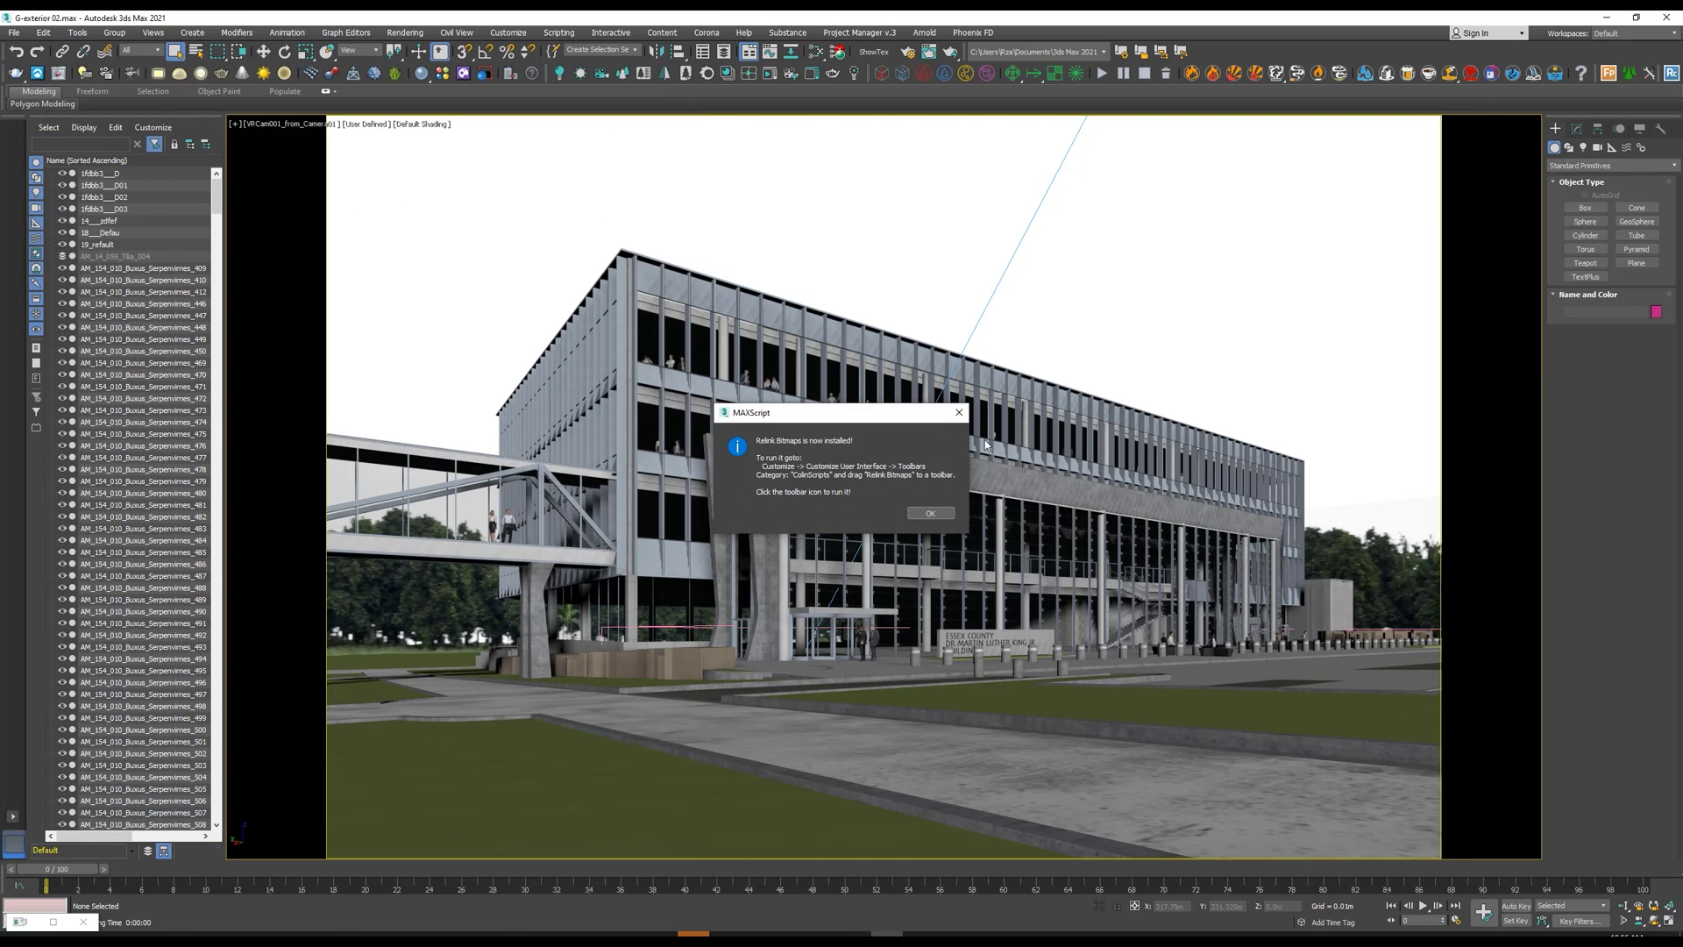
{"action": "left_click", "coordinate": [930, 514]}
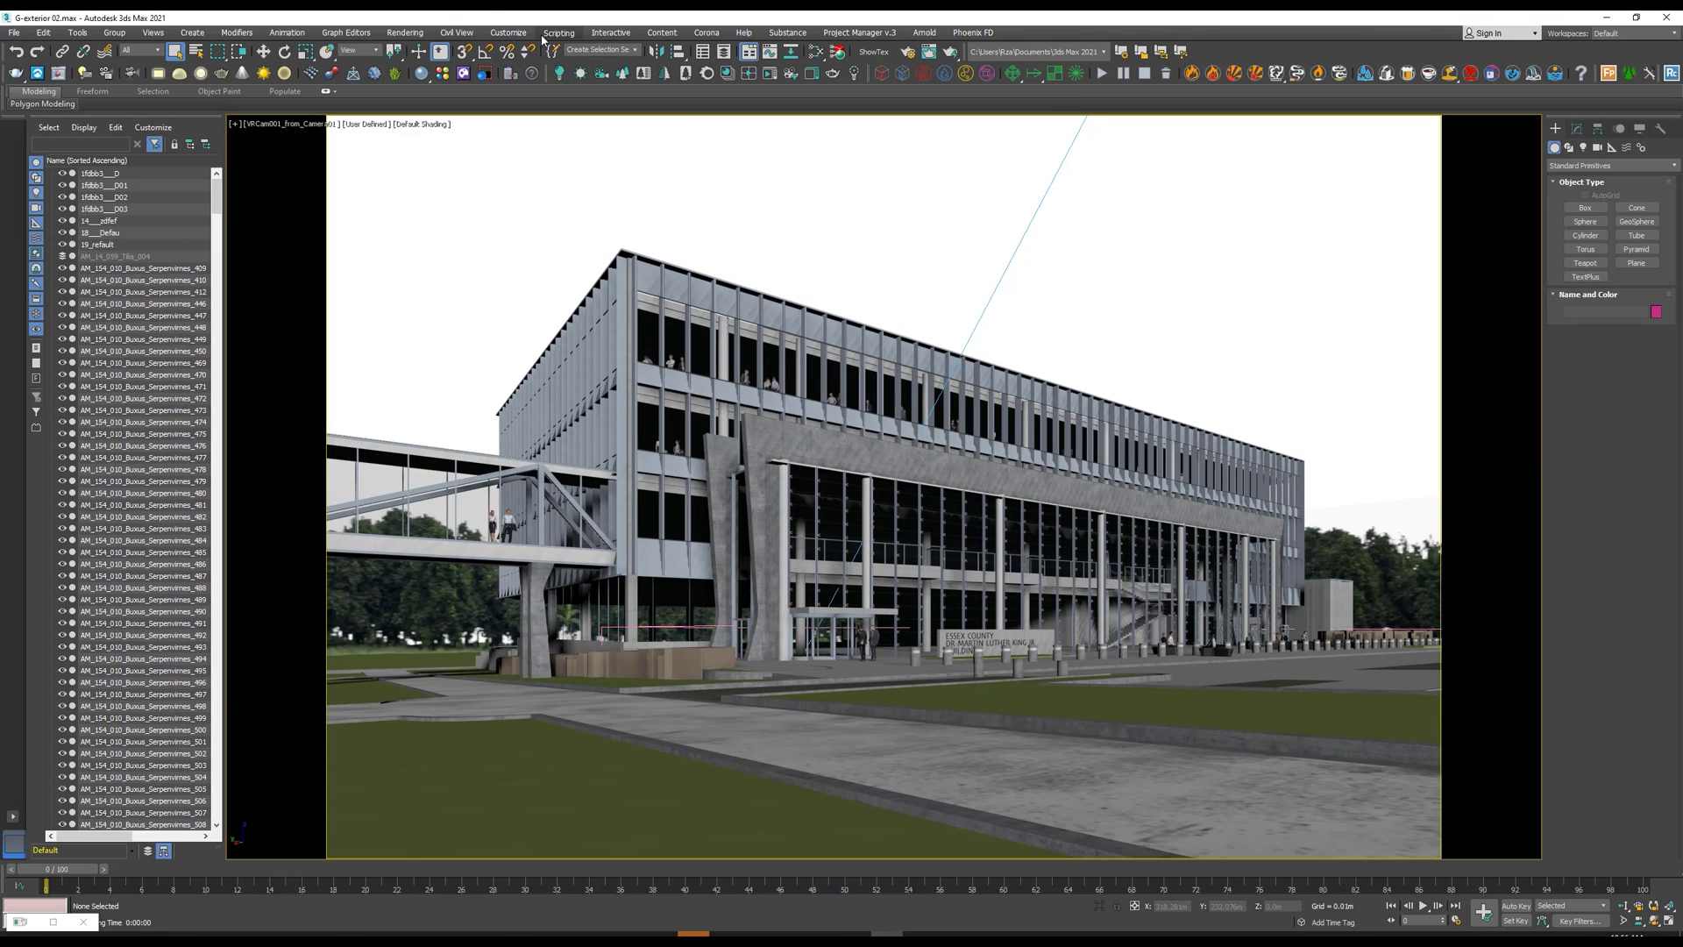
- Add the ColinScripts Relink Bitmaps command as a main-toolbar button via Customize User Interface's Toolbars tab
{"action": "left_click", "coordinate": [494, 33]}
{"action": "left_click", "coordinate": [881, 294]}
{"action": "left_click", "coordinate": [509, 34]}
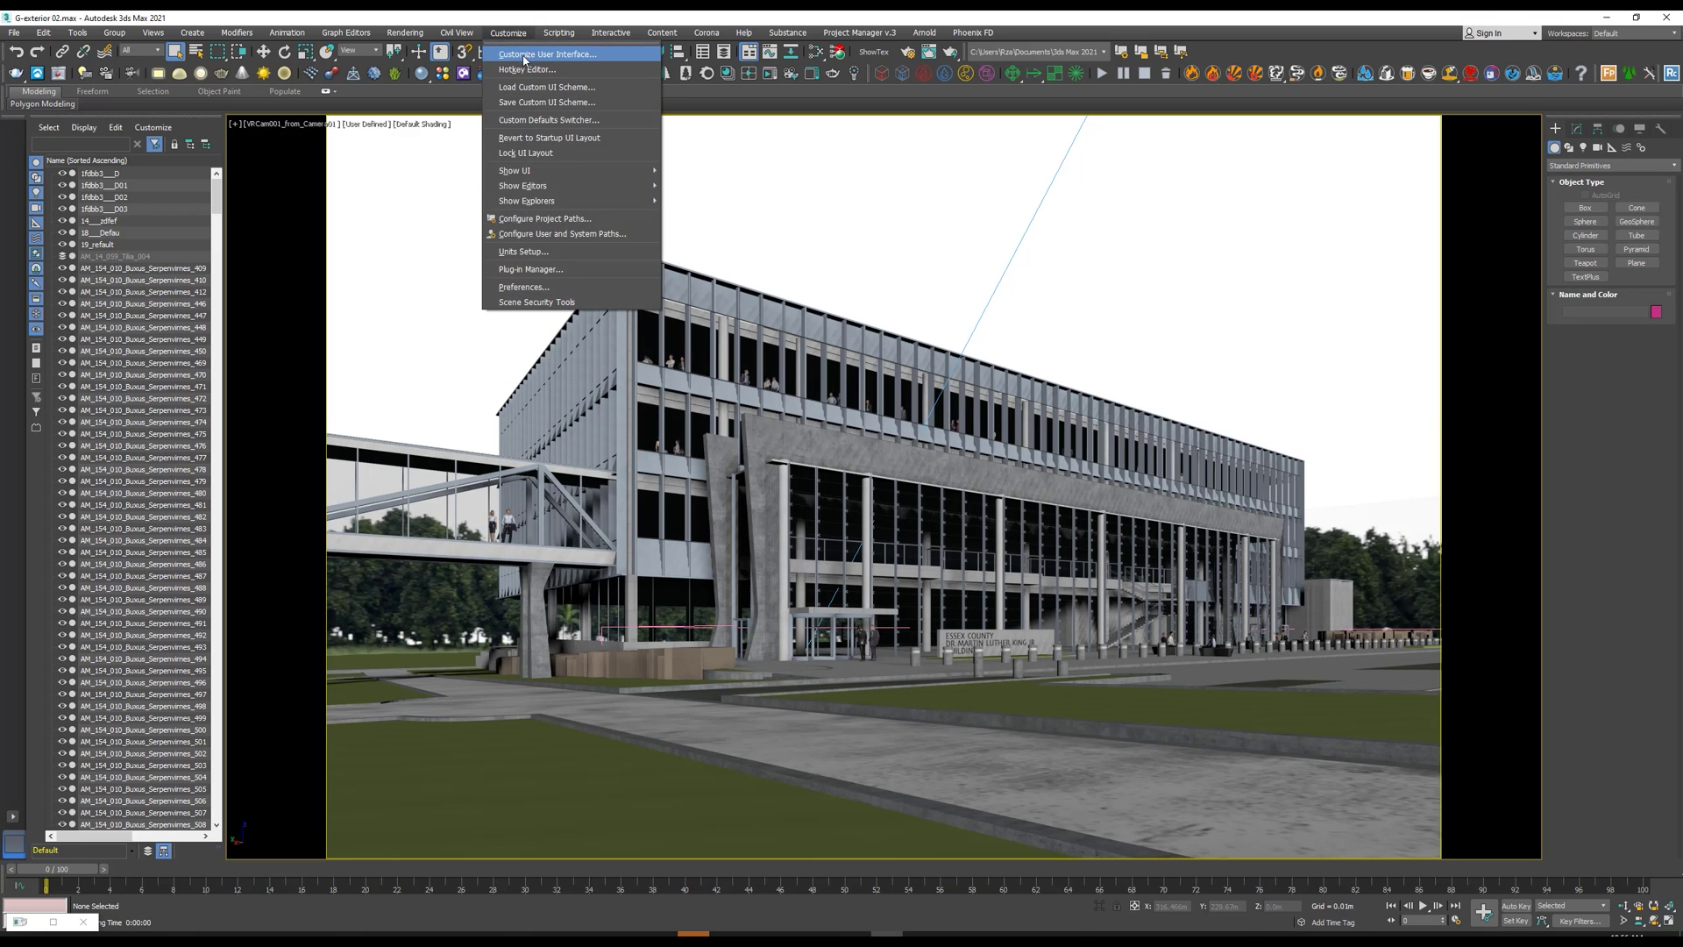
{"action": "left_click", "coordinate": [524, 56]}
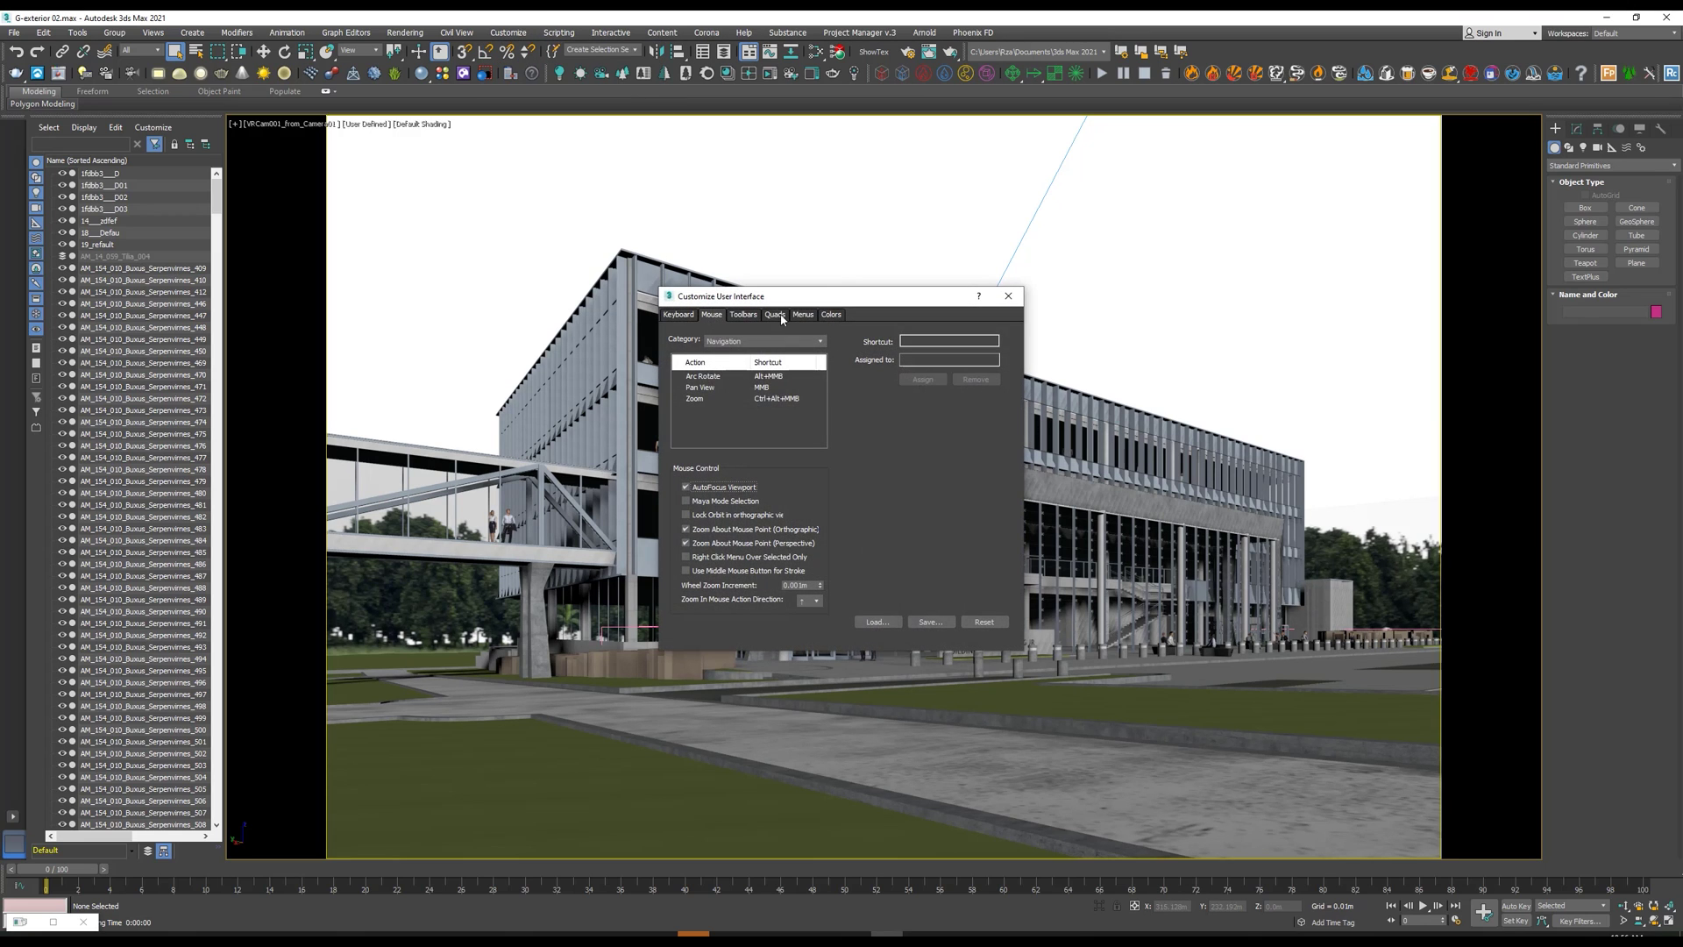
{"action": "left_click", "coordinate": [743, 315]}
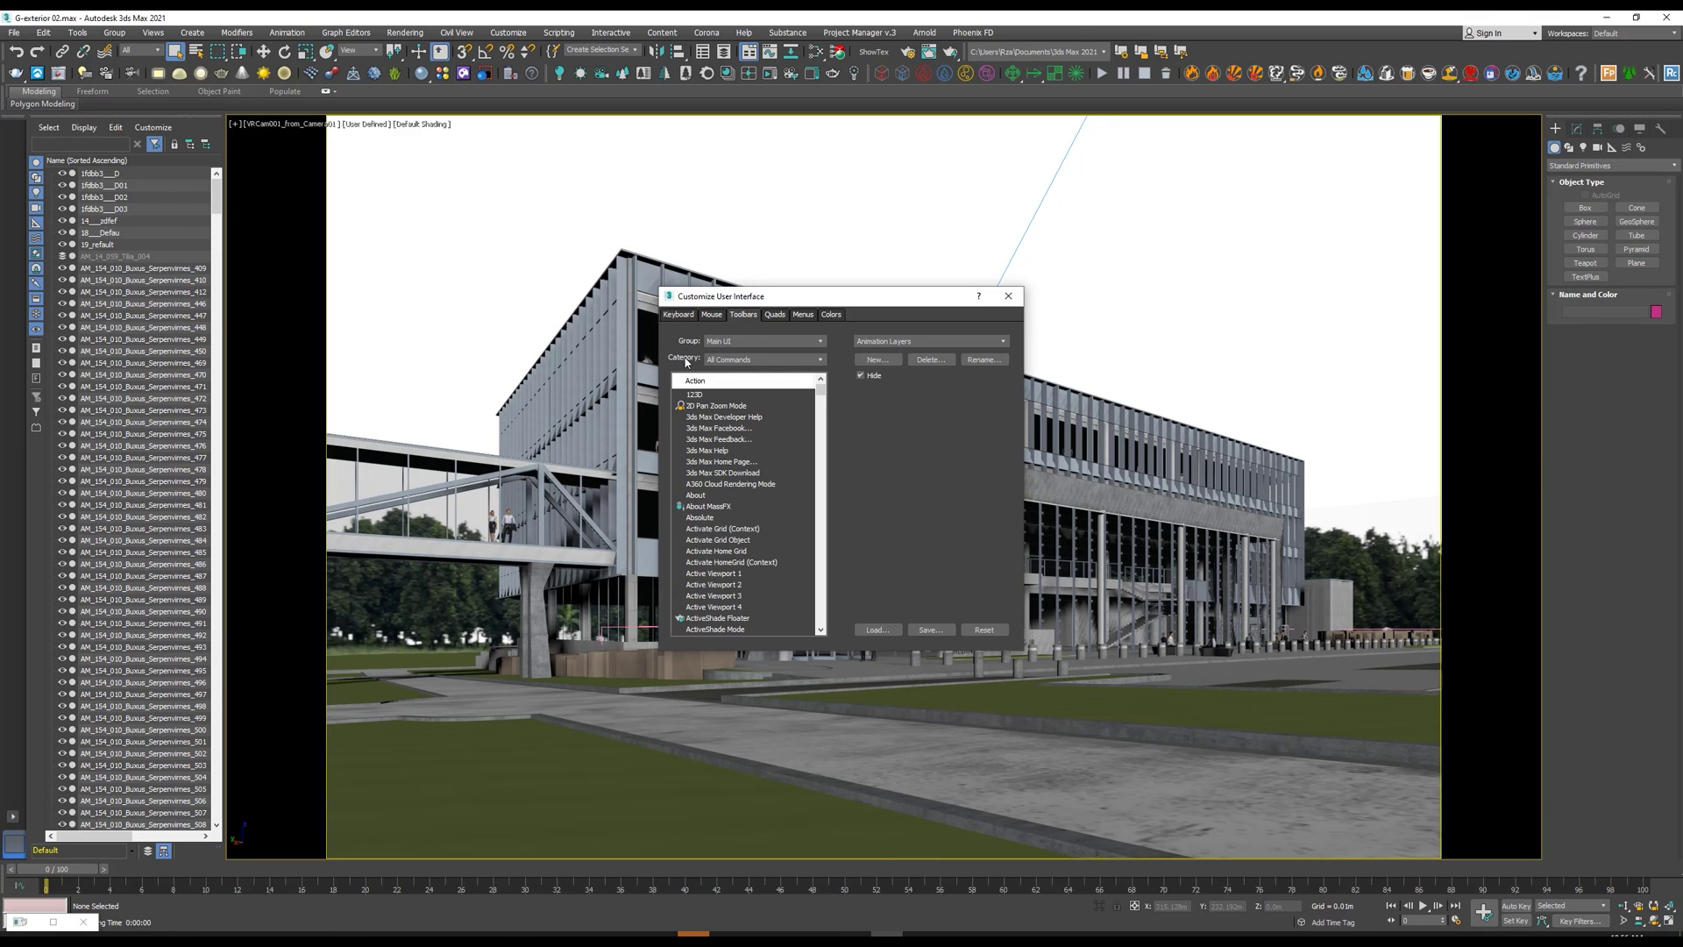
{"action": "left_click", "coordinate": [780, 360]}
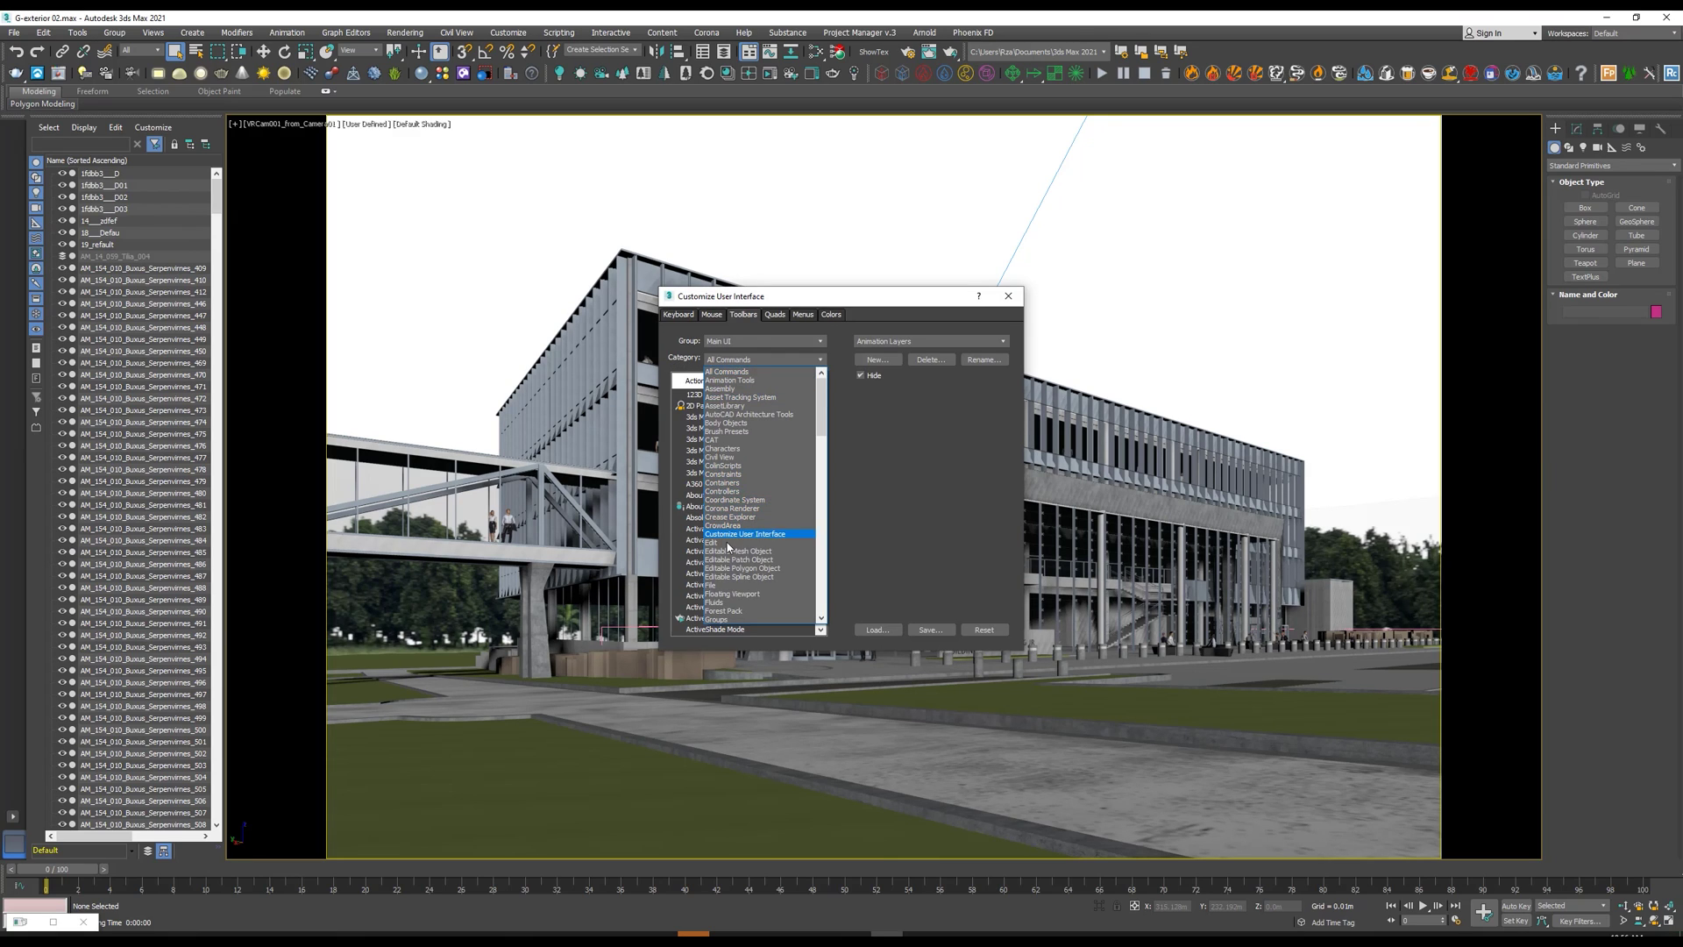
{"action": "left_click", "coordinate": [728, 466]}
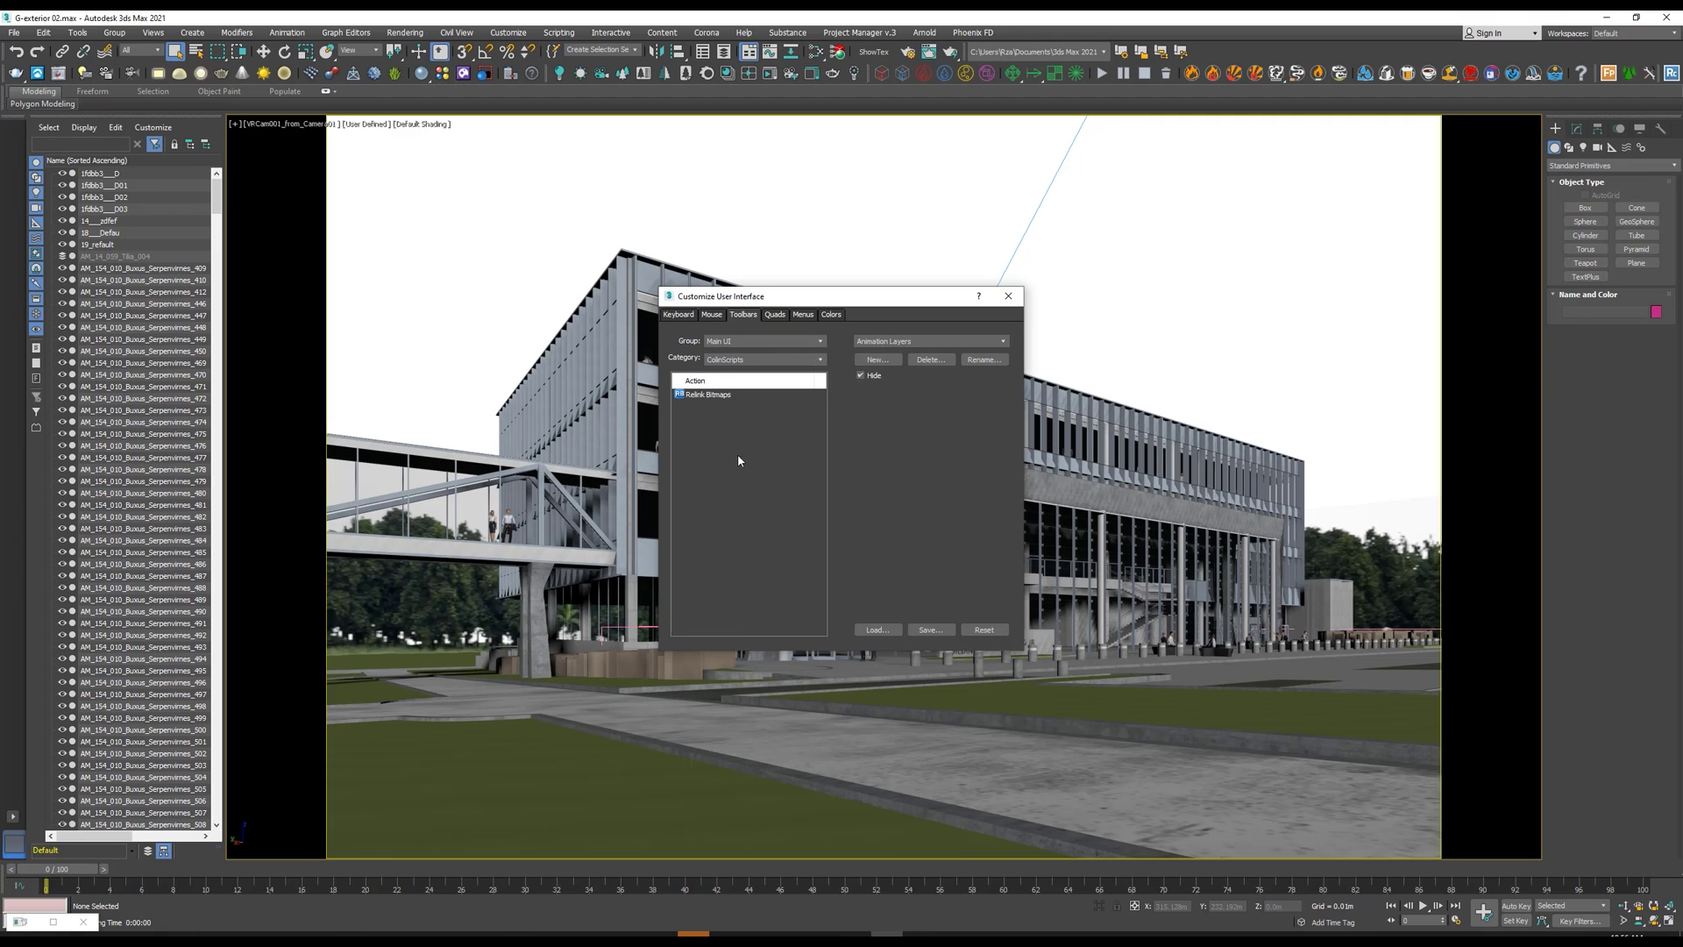
{"action": "left_click_drag", "start_coordinate": [695, 399], "coordinate": [858, 53]}
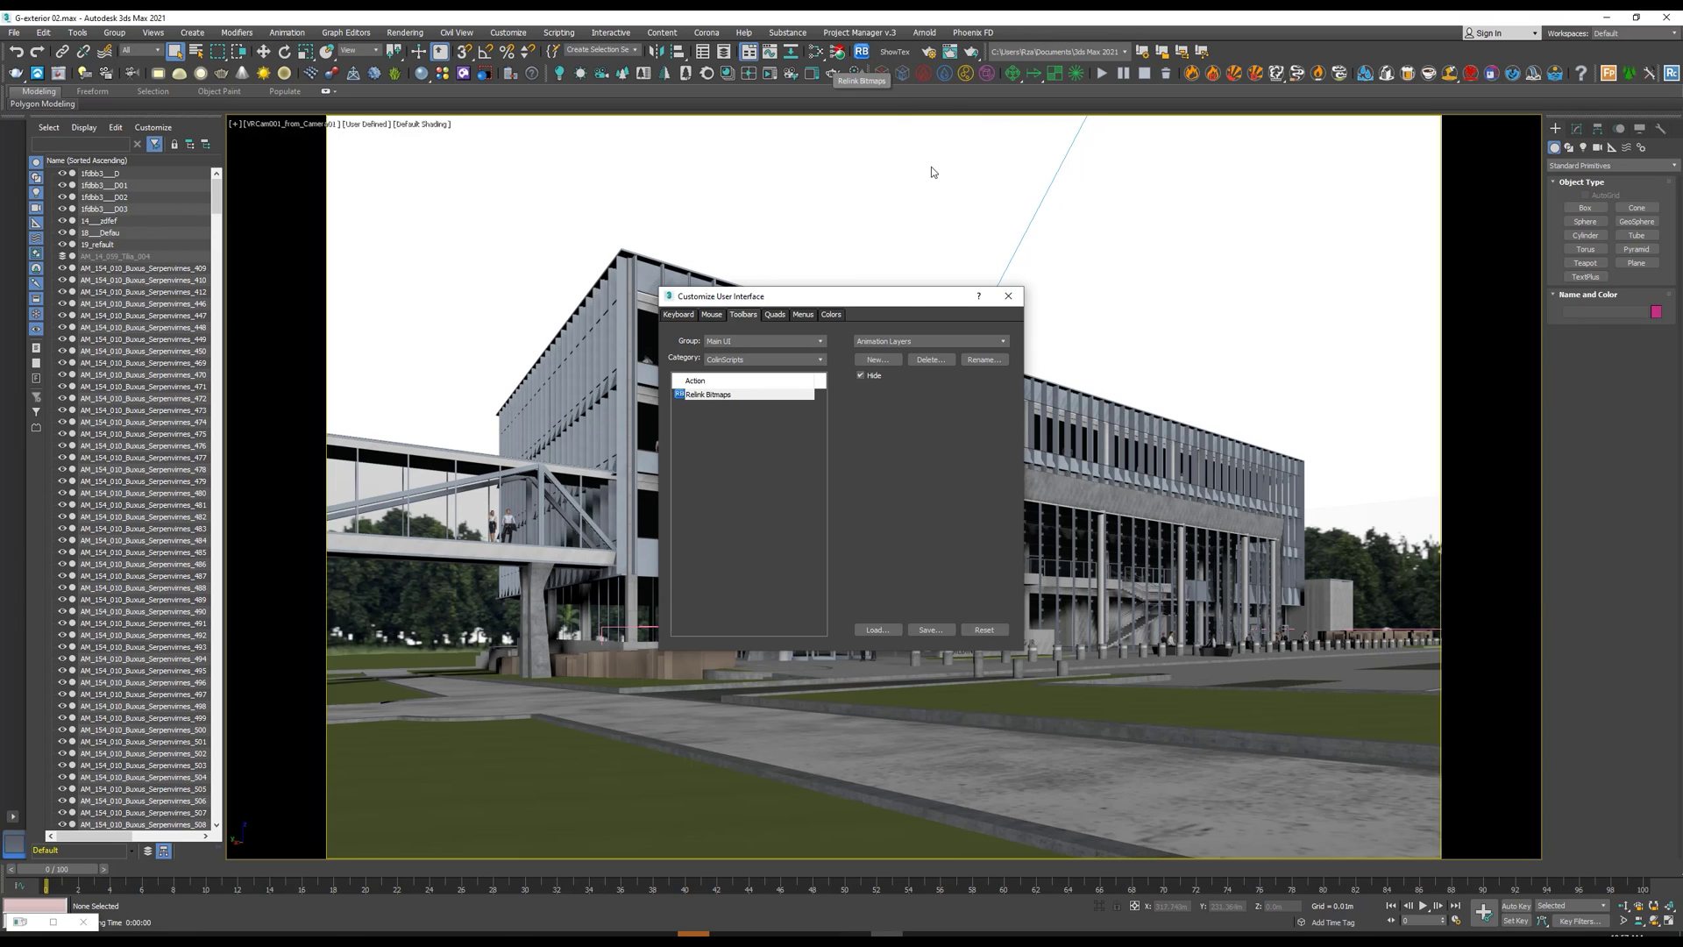
{"action": "left_click", "coordinate": [1007, 298]}
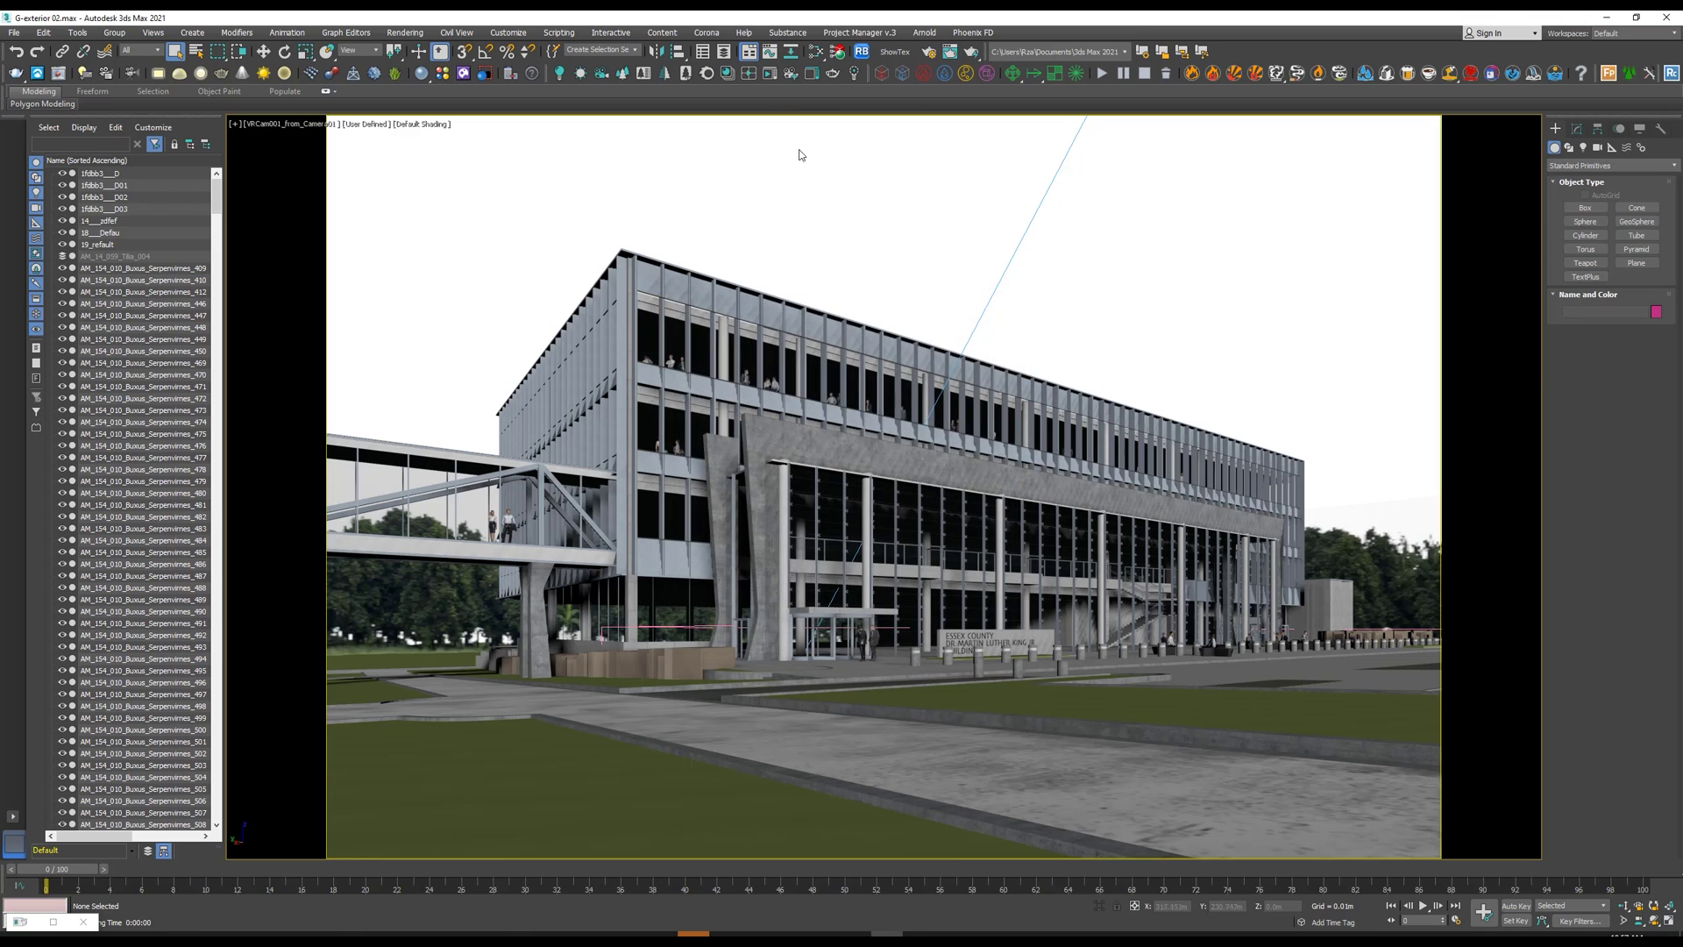
- Launch Relink Bitmaps from the new toolbar button, dismiss the Donate popup, and browse for a search folder
{"action": "left_click", "coordinate": [862, 52]}
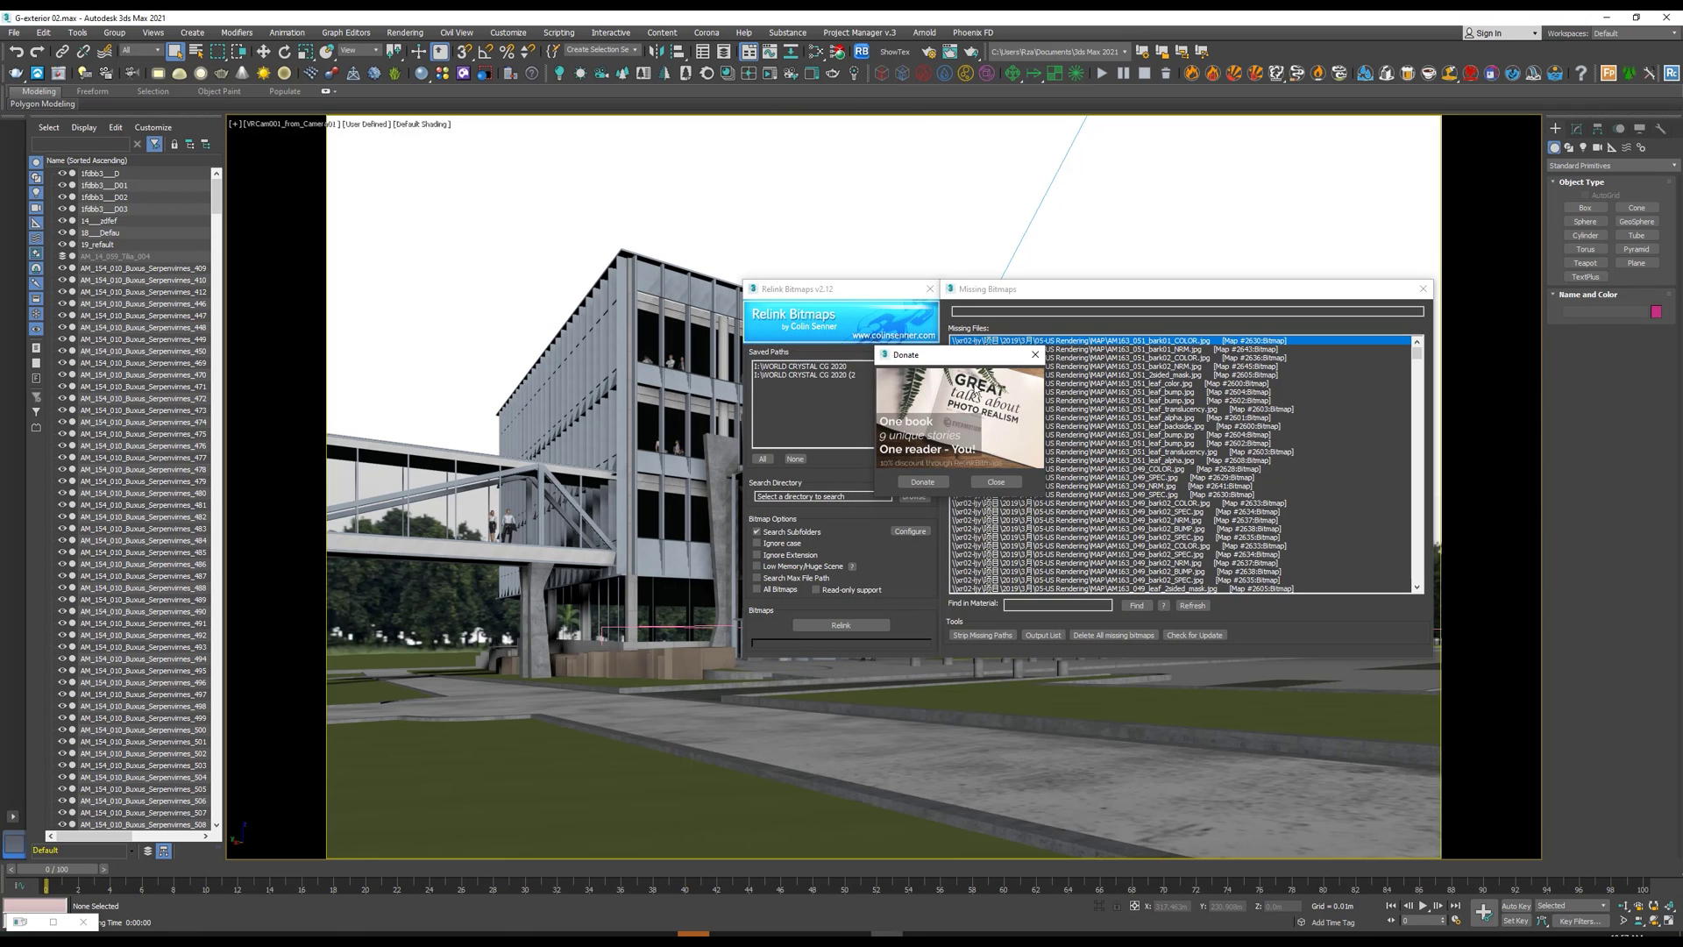
{"action": "left_click", "coordinate": [989, 483]}
{"action": "mouse_move", "coordinate": [1417, 353]}
{"action": "left_mouse_down"}
{"action": "mouse_move", "coordinate": [1414, 539]}
{"action": "mouse_move", "coordinate": [1416, 352]}
{"action": "left_mouse_up"}
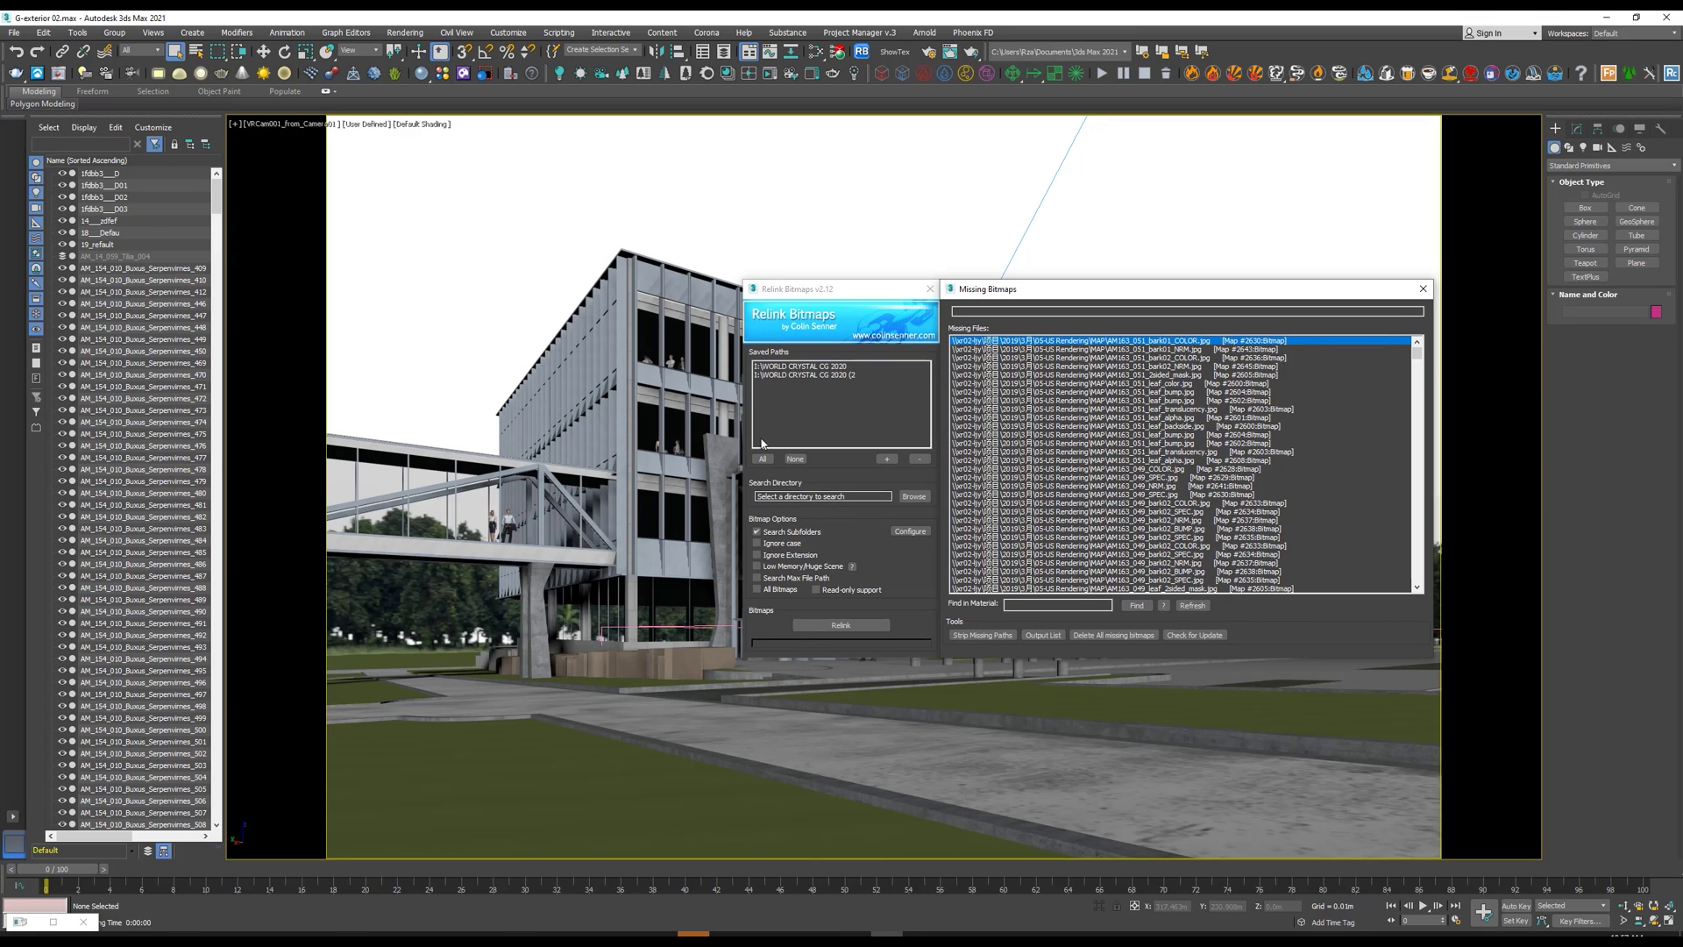
{"action": "left_click", "coordinate": [912, 498]}
{"action": "key", "text": "alt+Tab"}
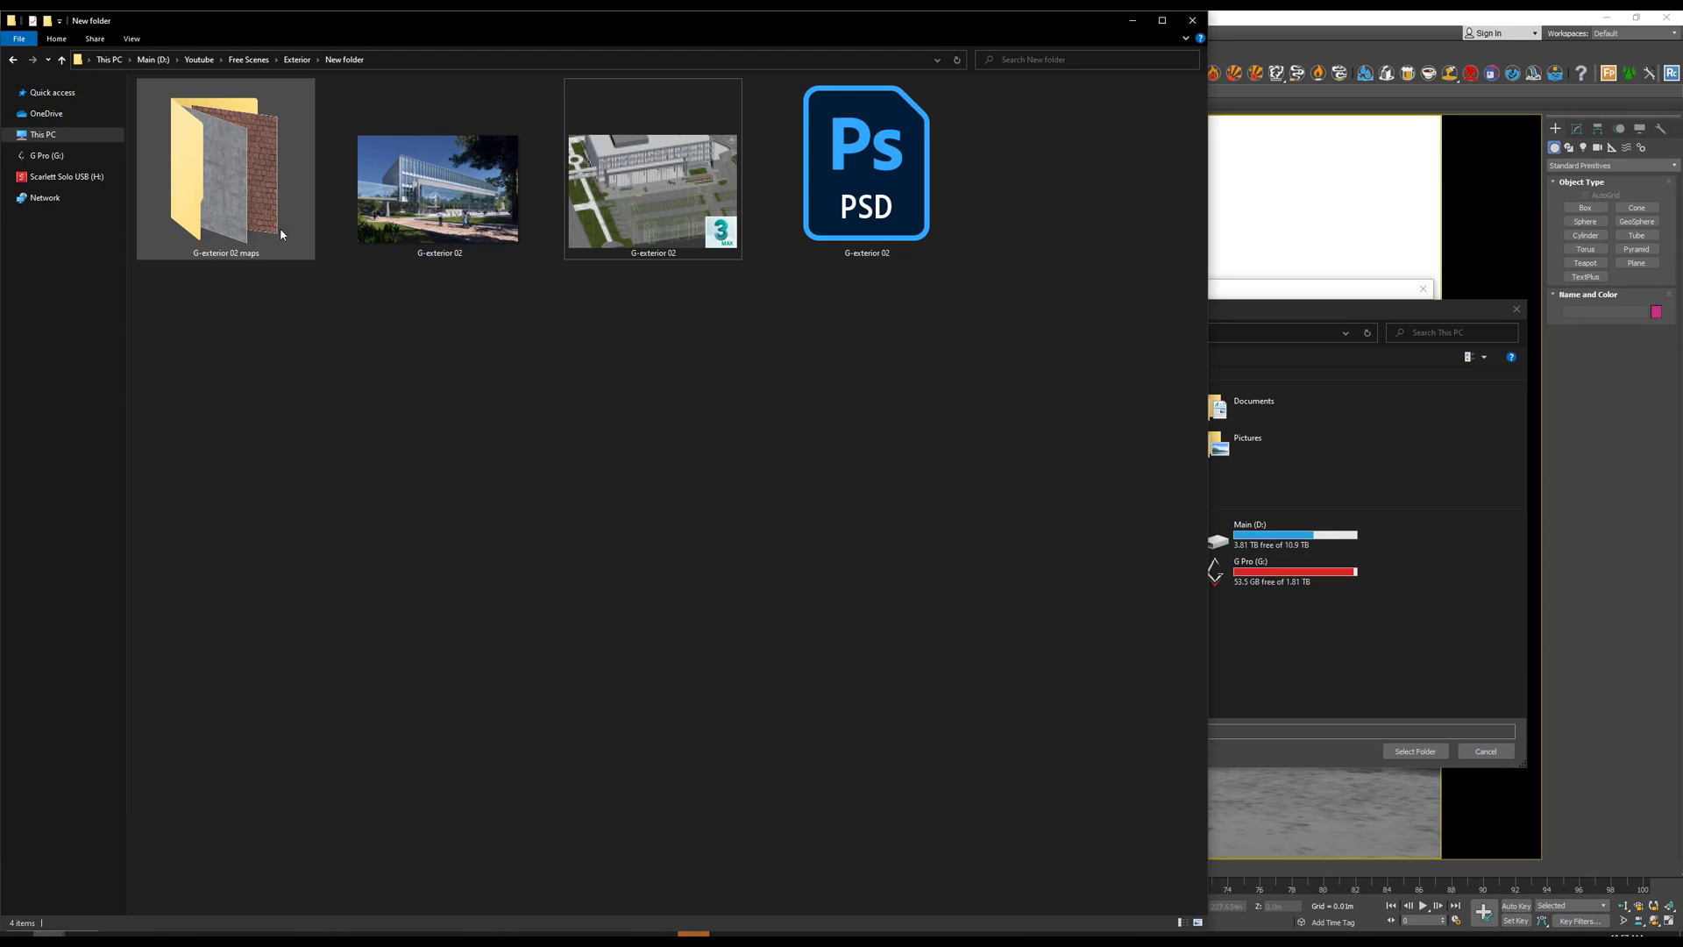
- Check the G-exterior 02 maps folder, then copy the path D:\Youtube\Free Scenes\Exterior\New folder
{"action": "double_click", "coordinate": [228, 259]}
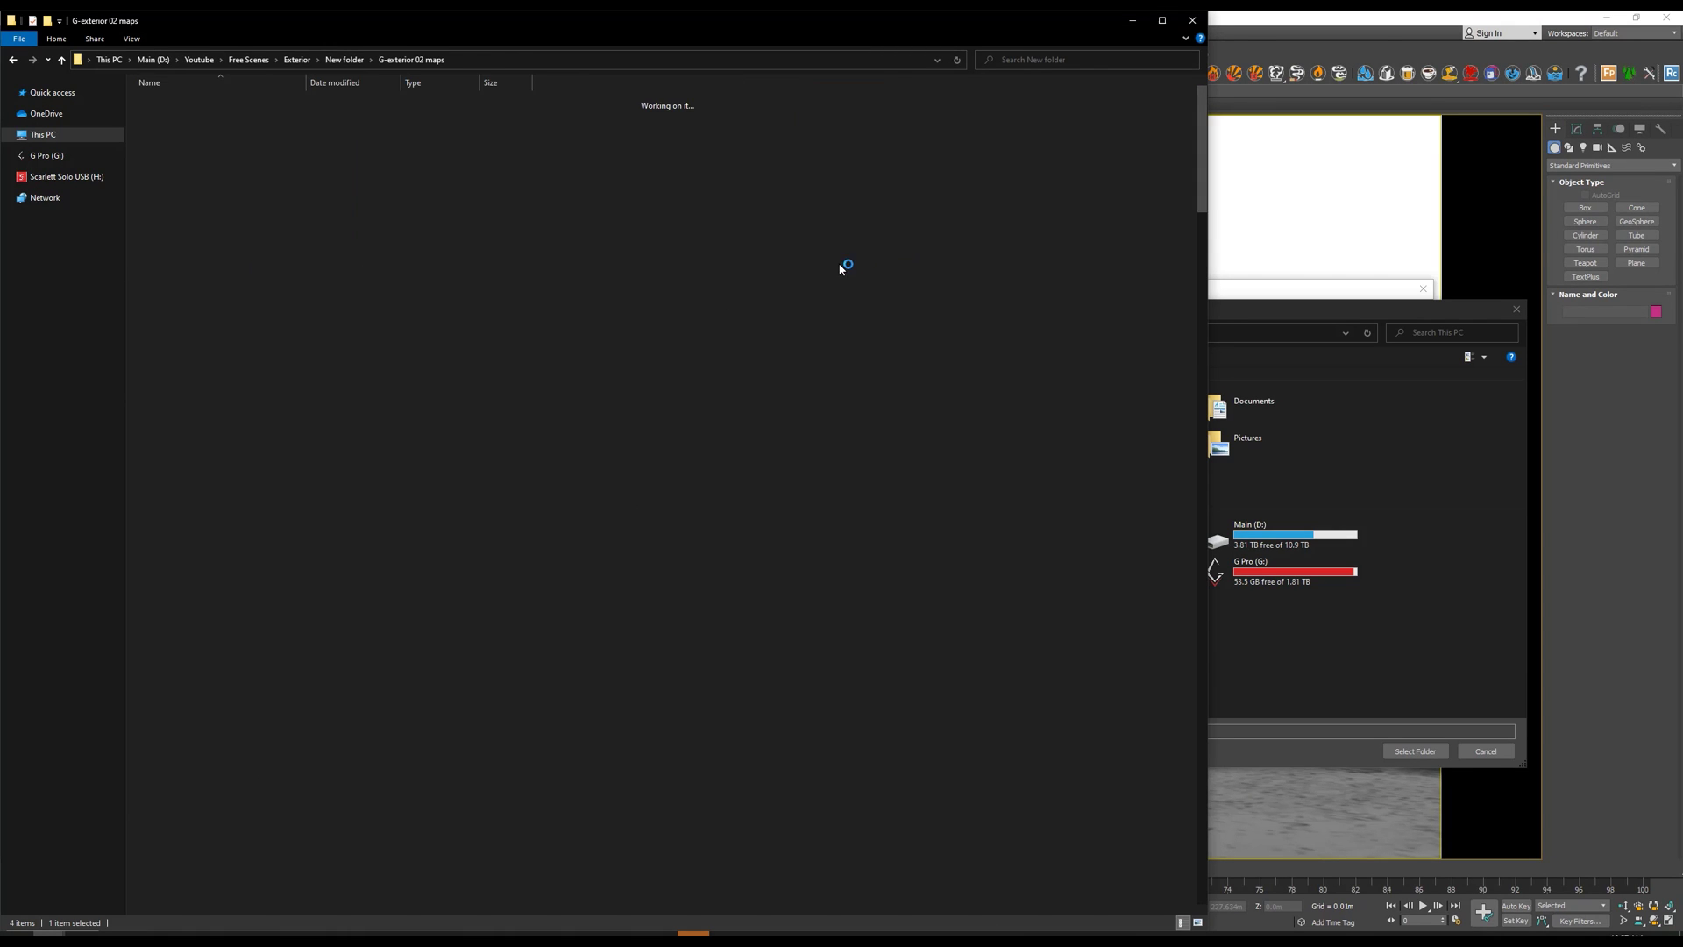
{"action": "key", "text": "alt+Left"}
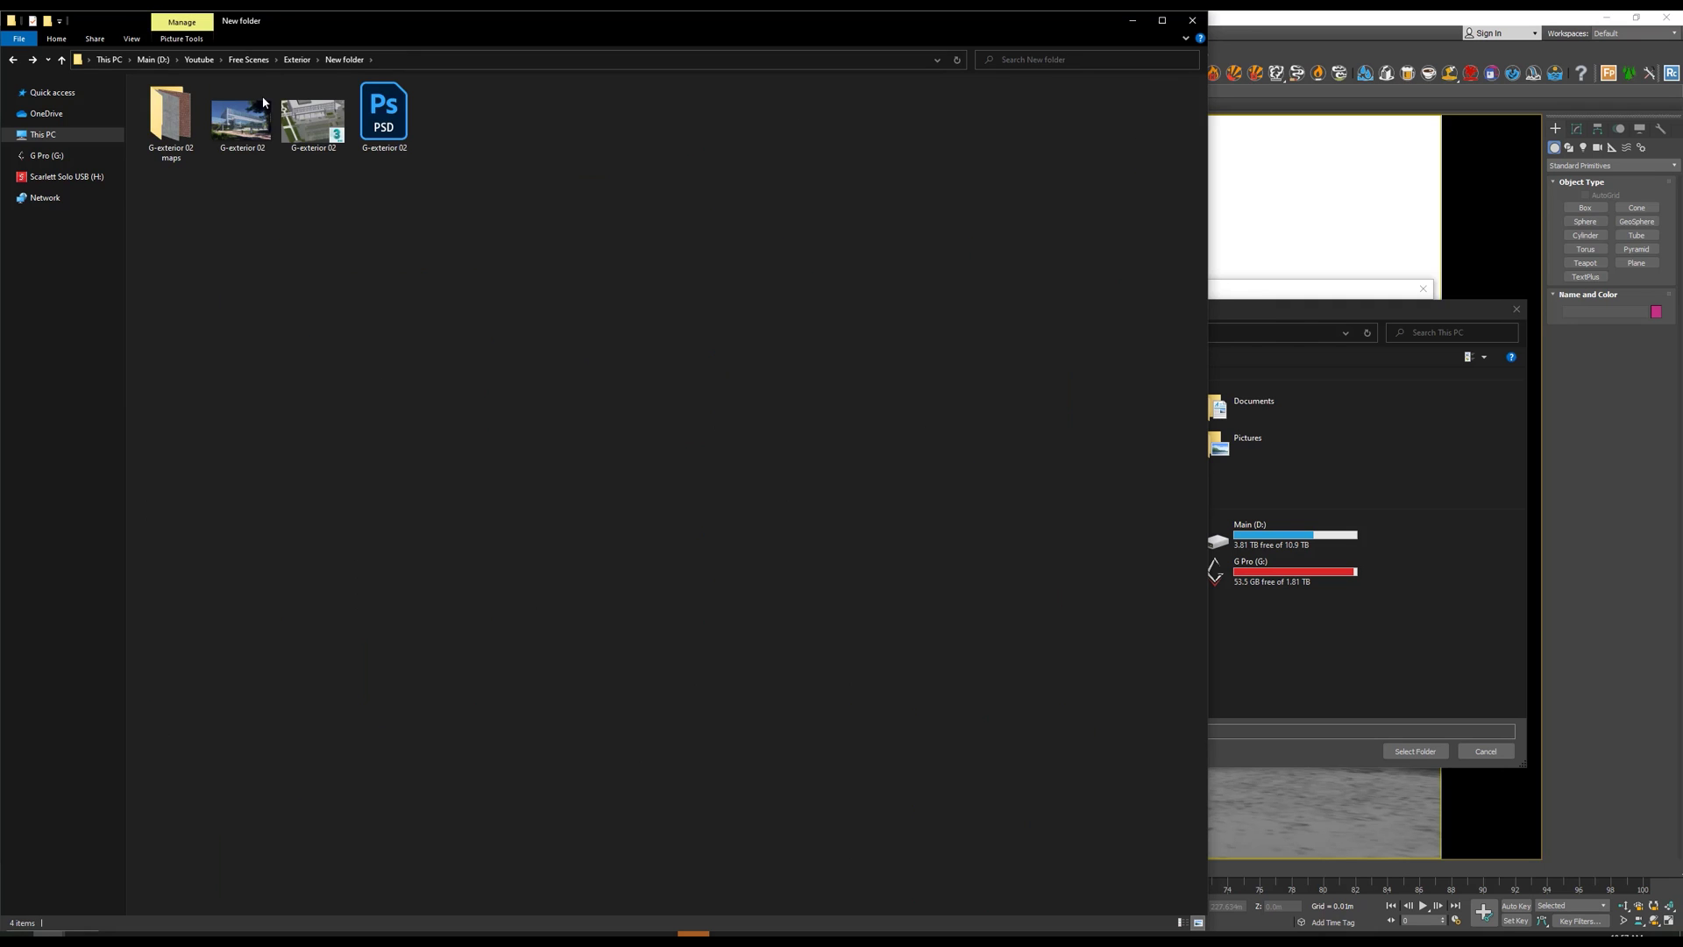
{"action": "left_click", "coordinate": [390, 60]}
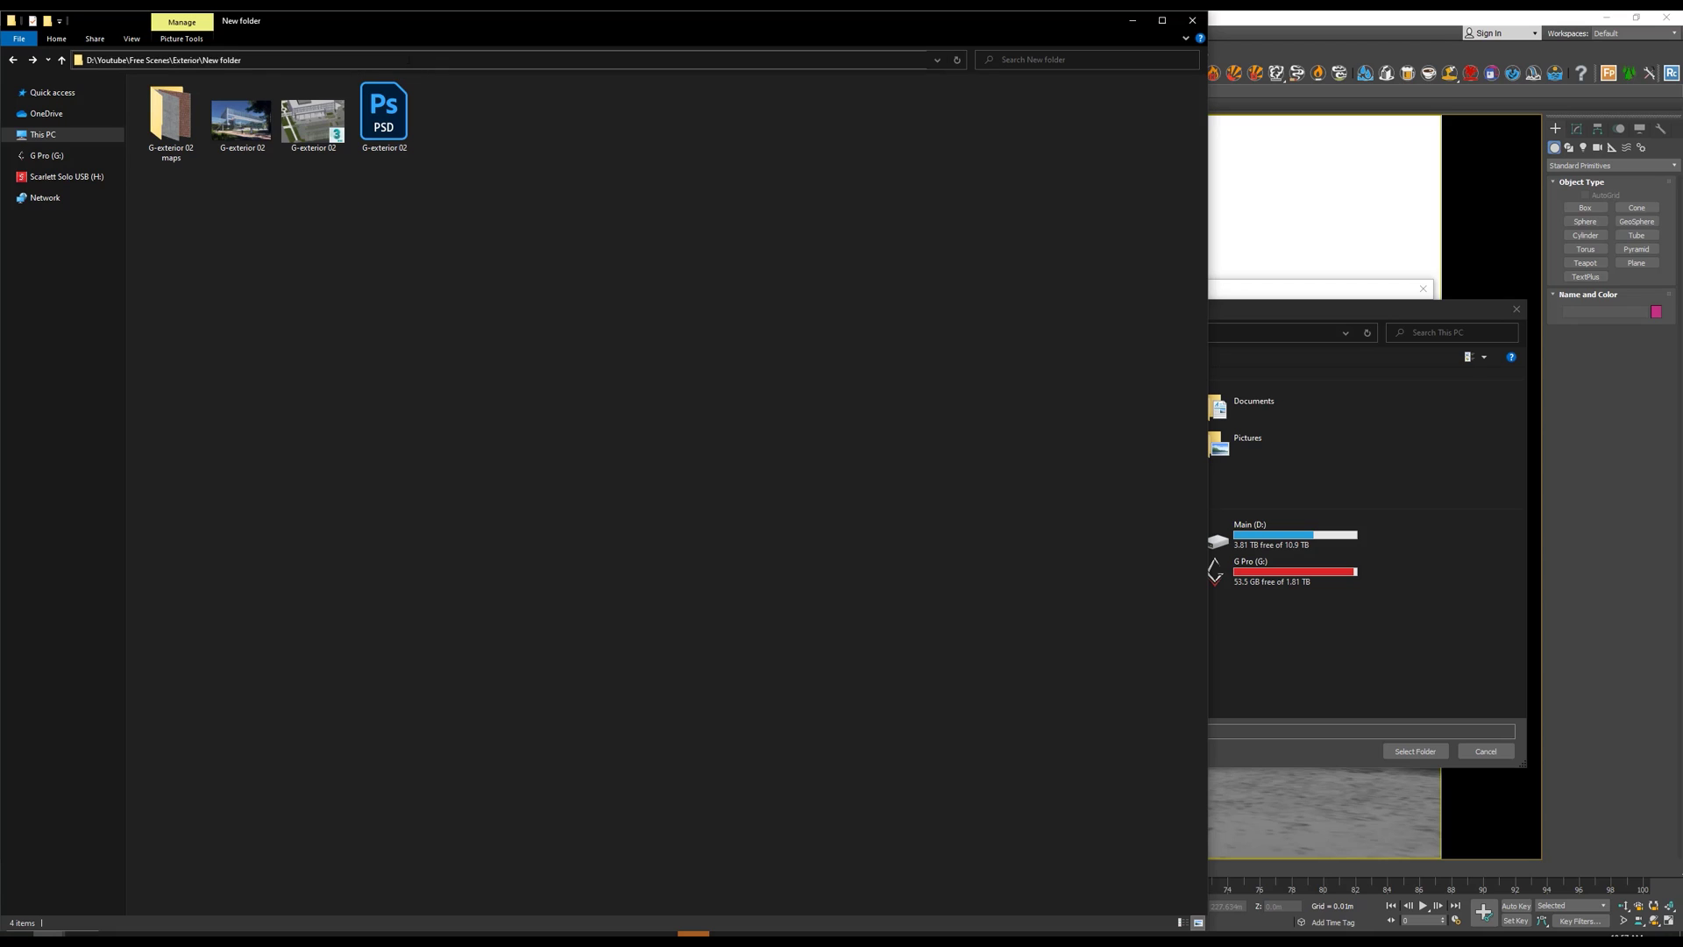
{"action": "right_click", "coordinate": [190, 61]}
{"action": "left_click", "coordinate": [220, 103]}
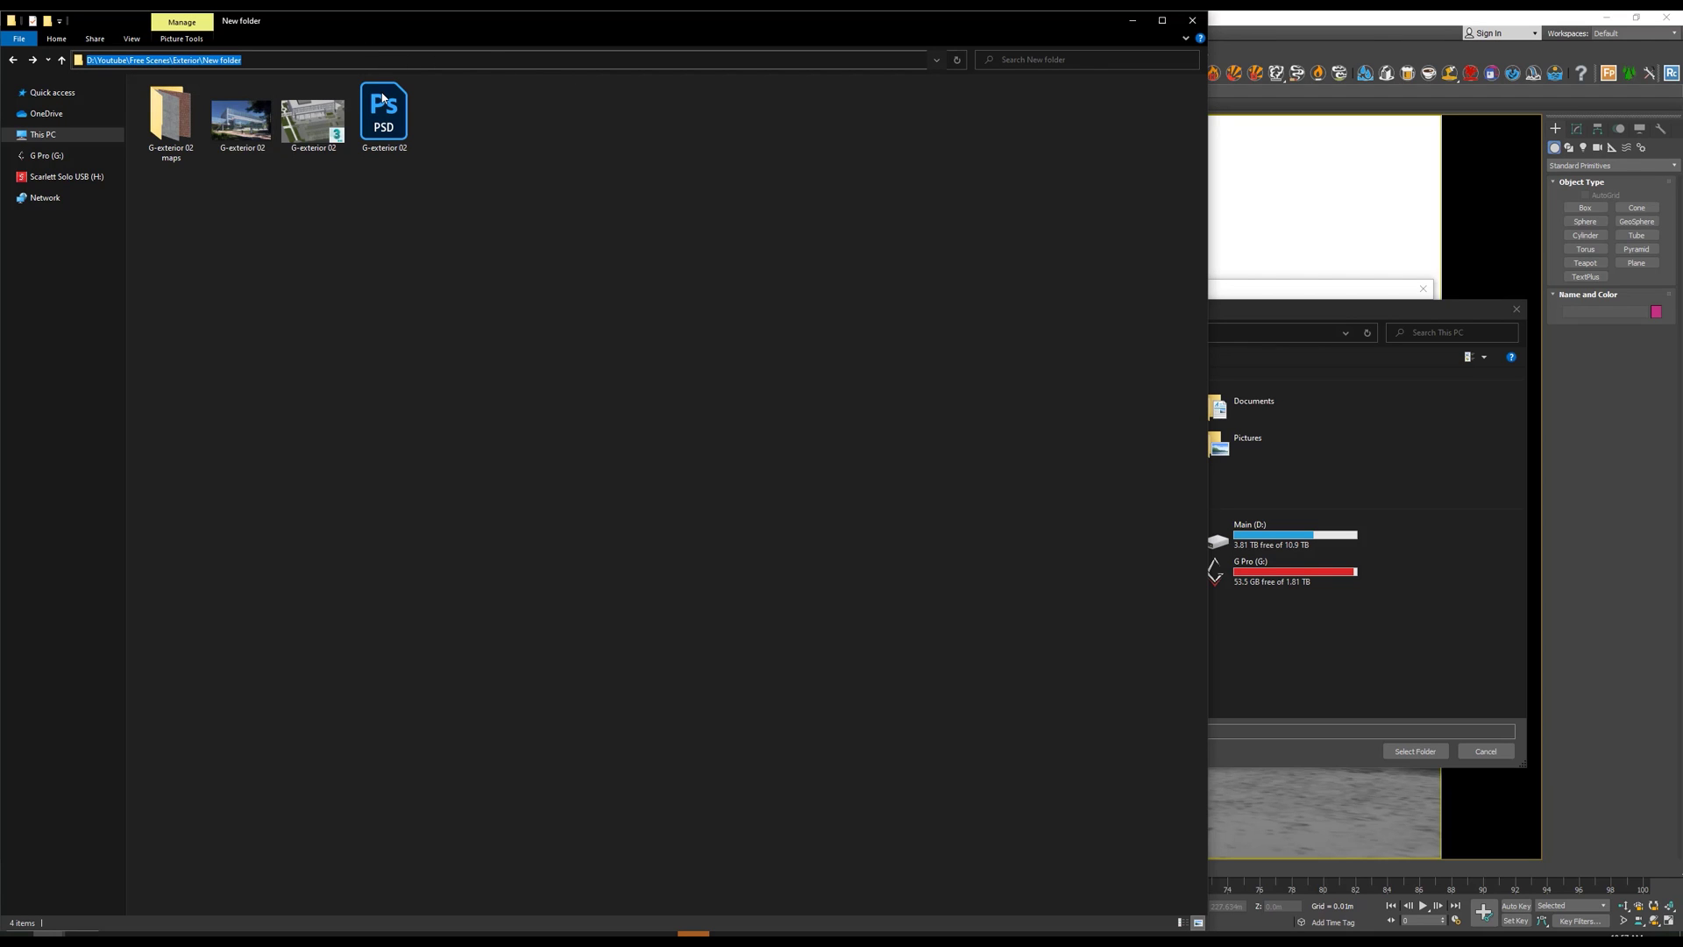
- Paste the copied New folder path into the folder picker and select it as the search directory
{"action": "left_click", "coordinate": [1249, 307]}
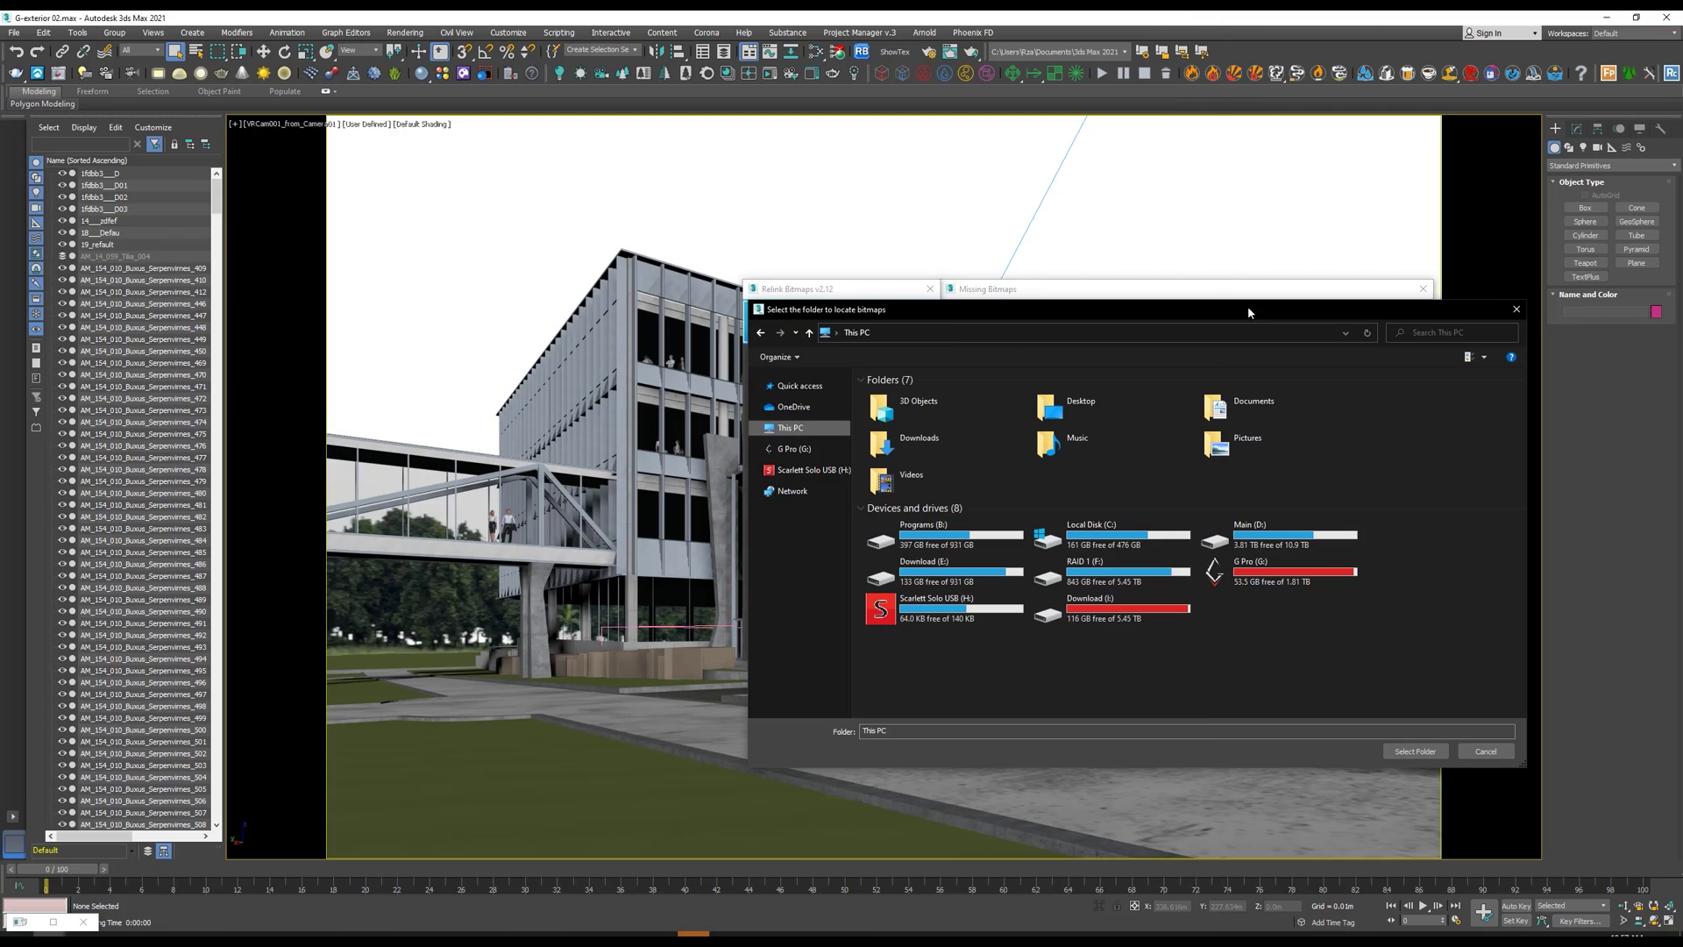
{"action": "left_click", "coordinate": [1051, 334]}
{"action": "key", "text": "ctrl+v"}
{"action": "key", "text": "Return"}
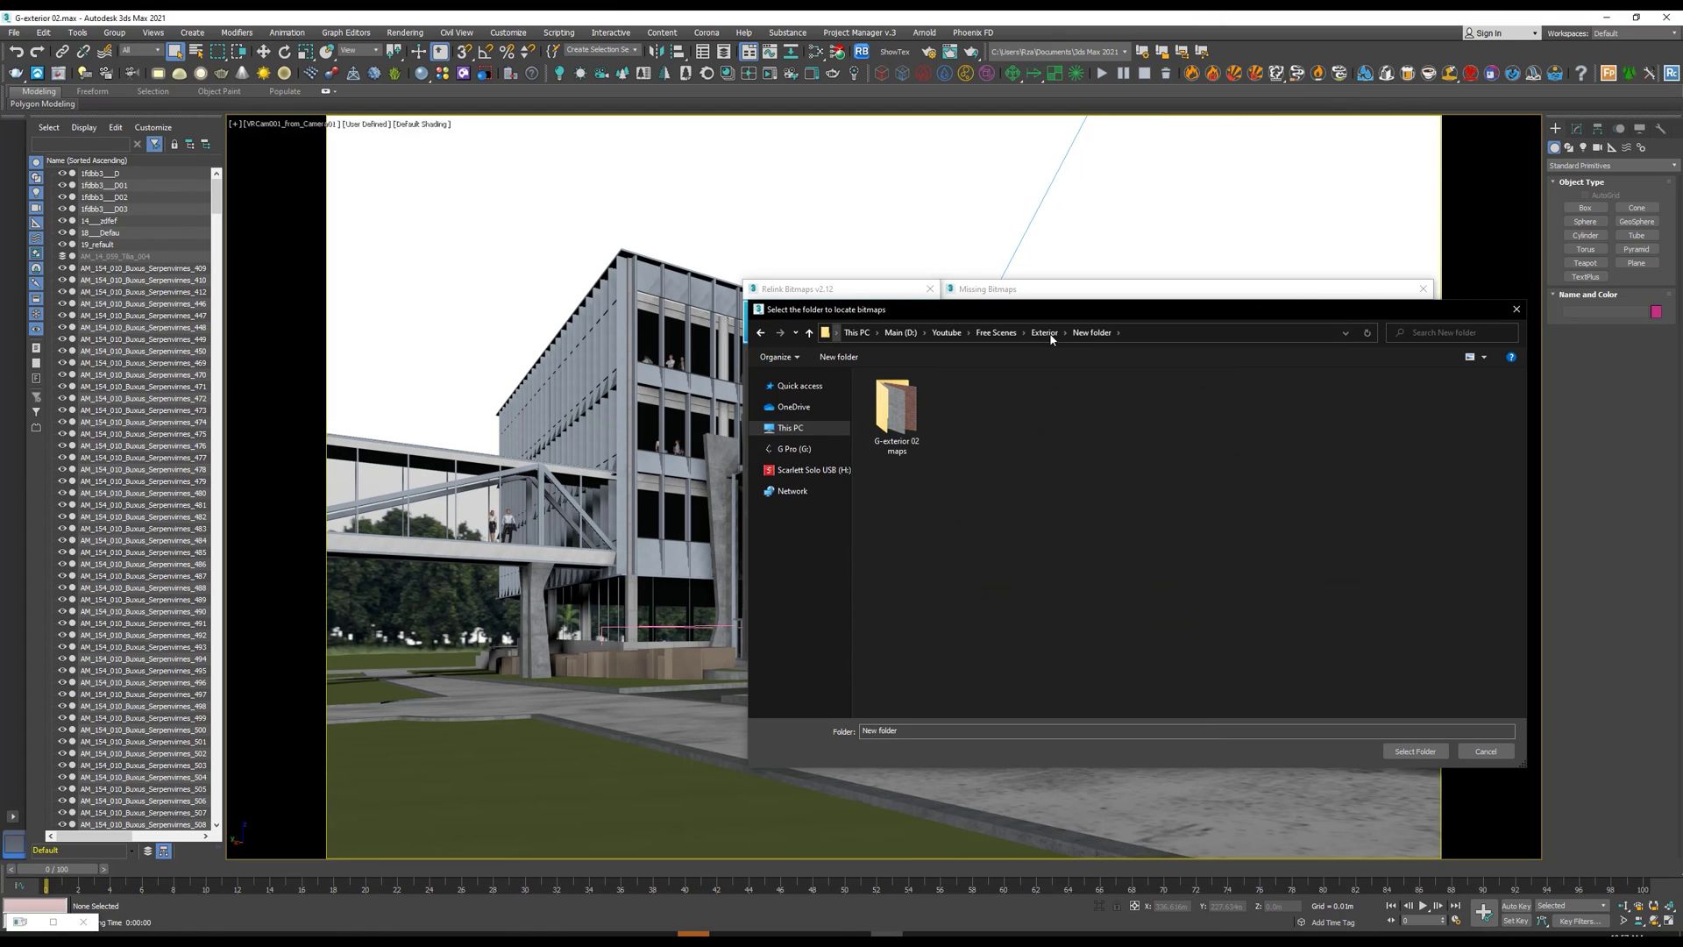
{"action": "left_click", "coordinate": [1415, 751]}
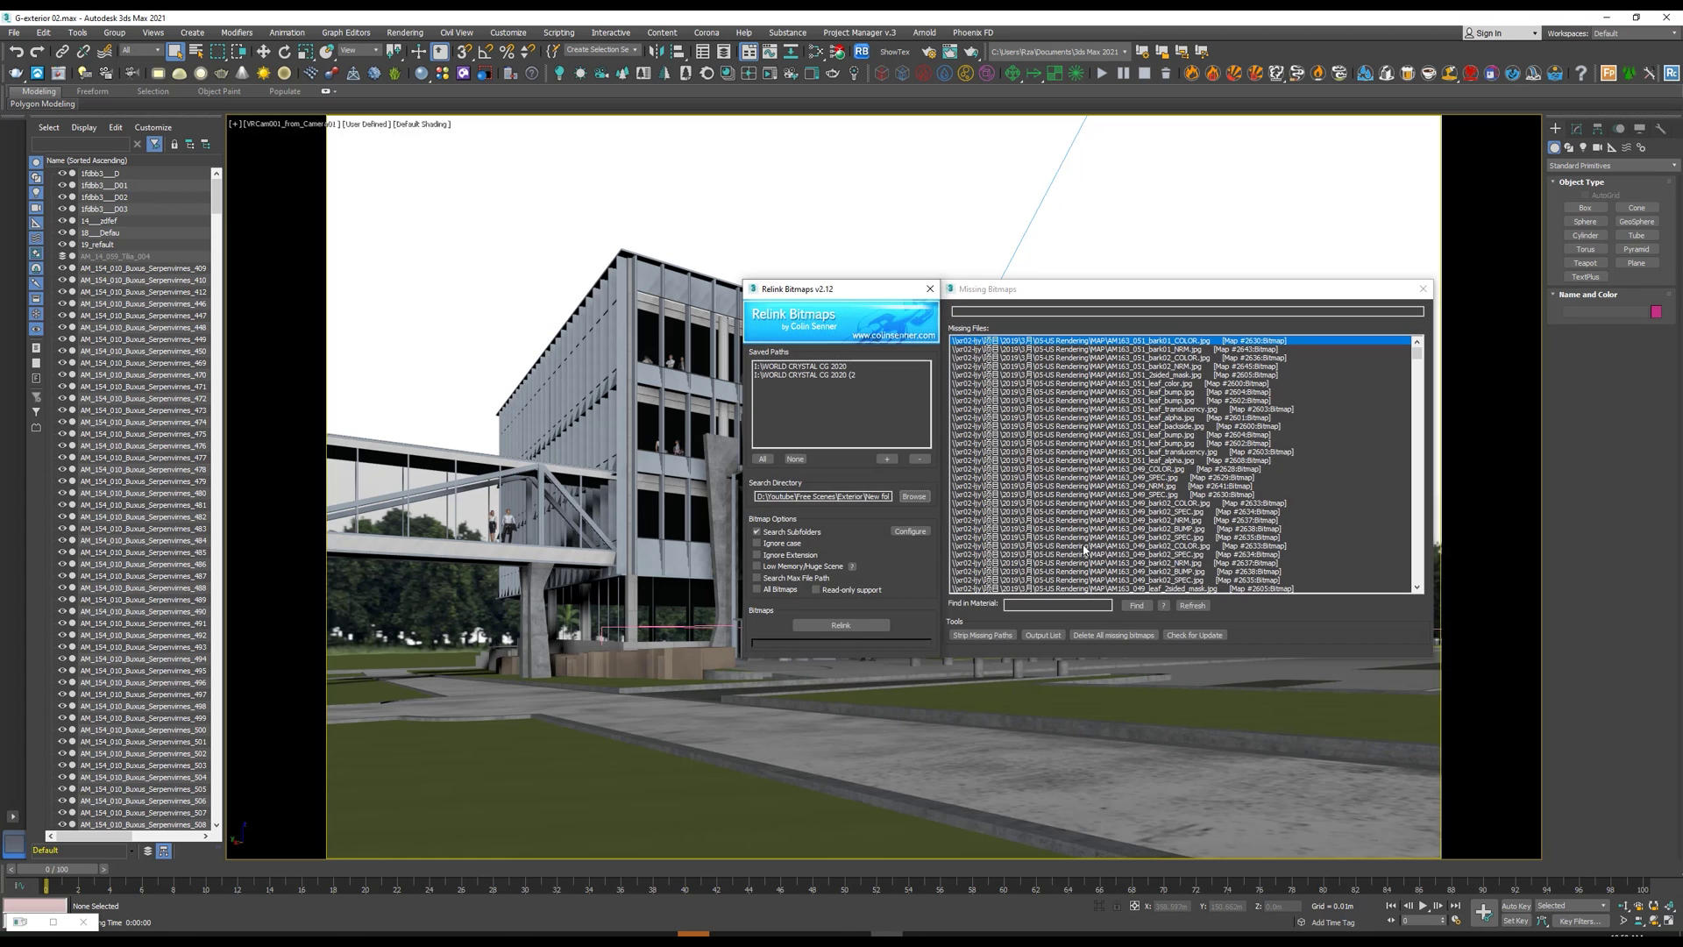
- Relink all missing bitmaps with Ignore case and Ignore Extension ticked, close the dialogs, and render
{"action": "left_click", "coordinate": [758, 555]}
{"action": "left_click", "coordinate": [757, 543]}
{"action": "left_click", "coordinate": [845, 627]}
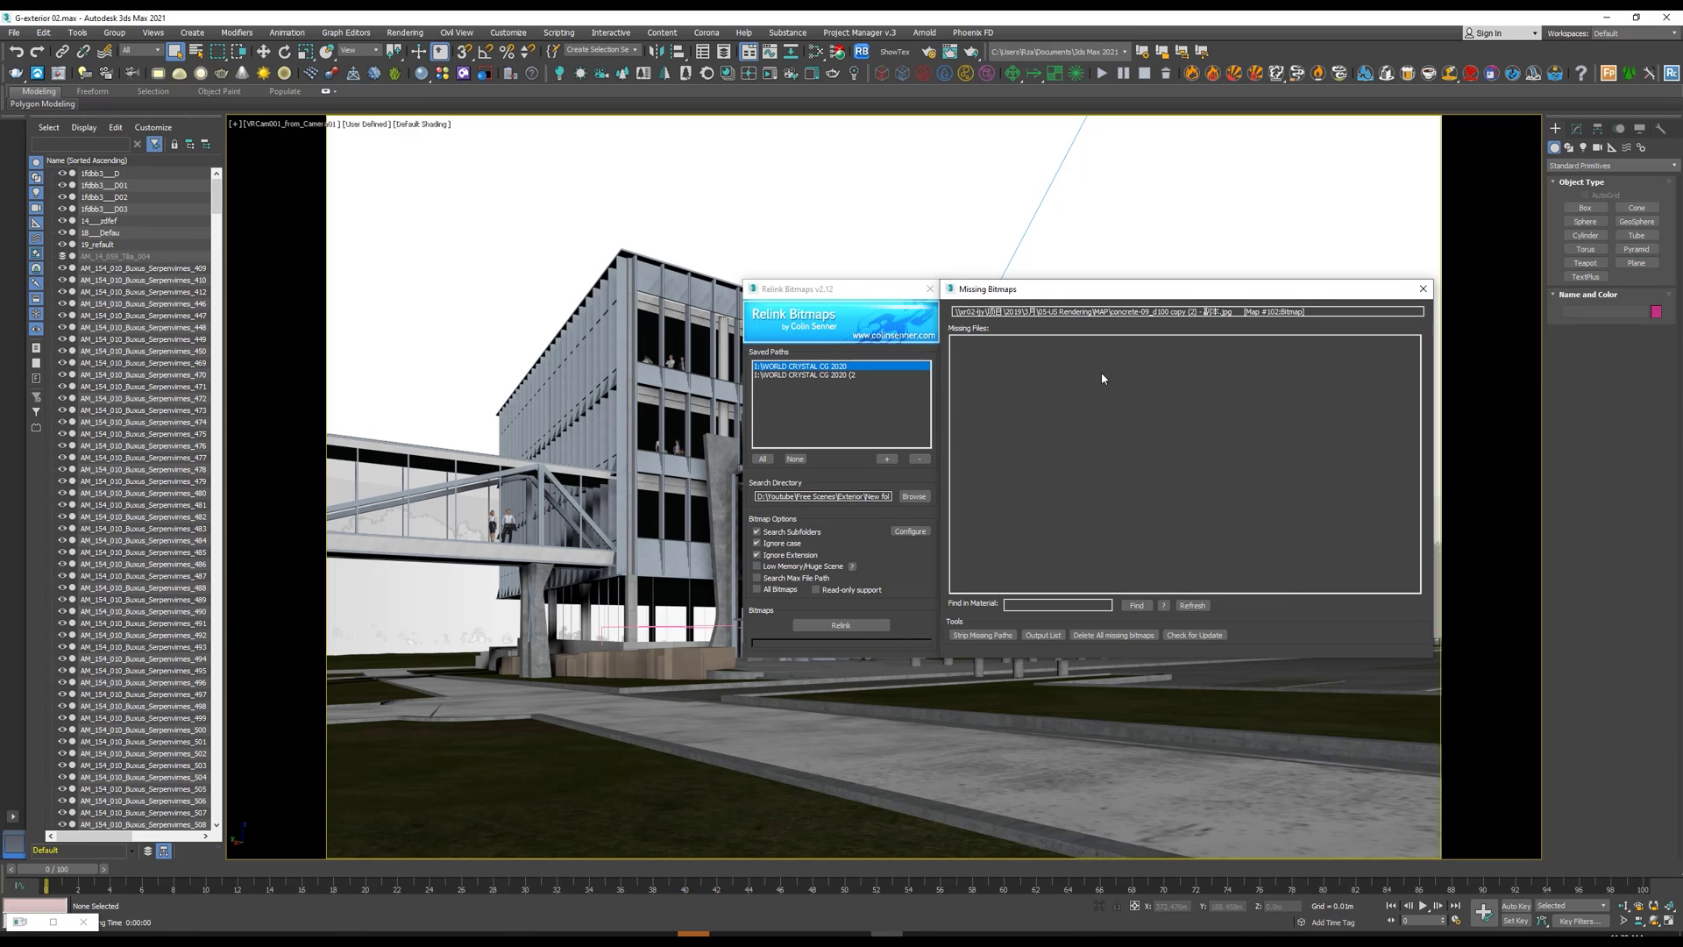
{"action": "left_click", "coordinate": [1422, 289]}
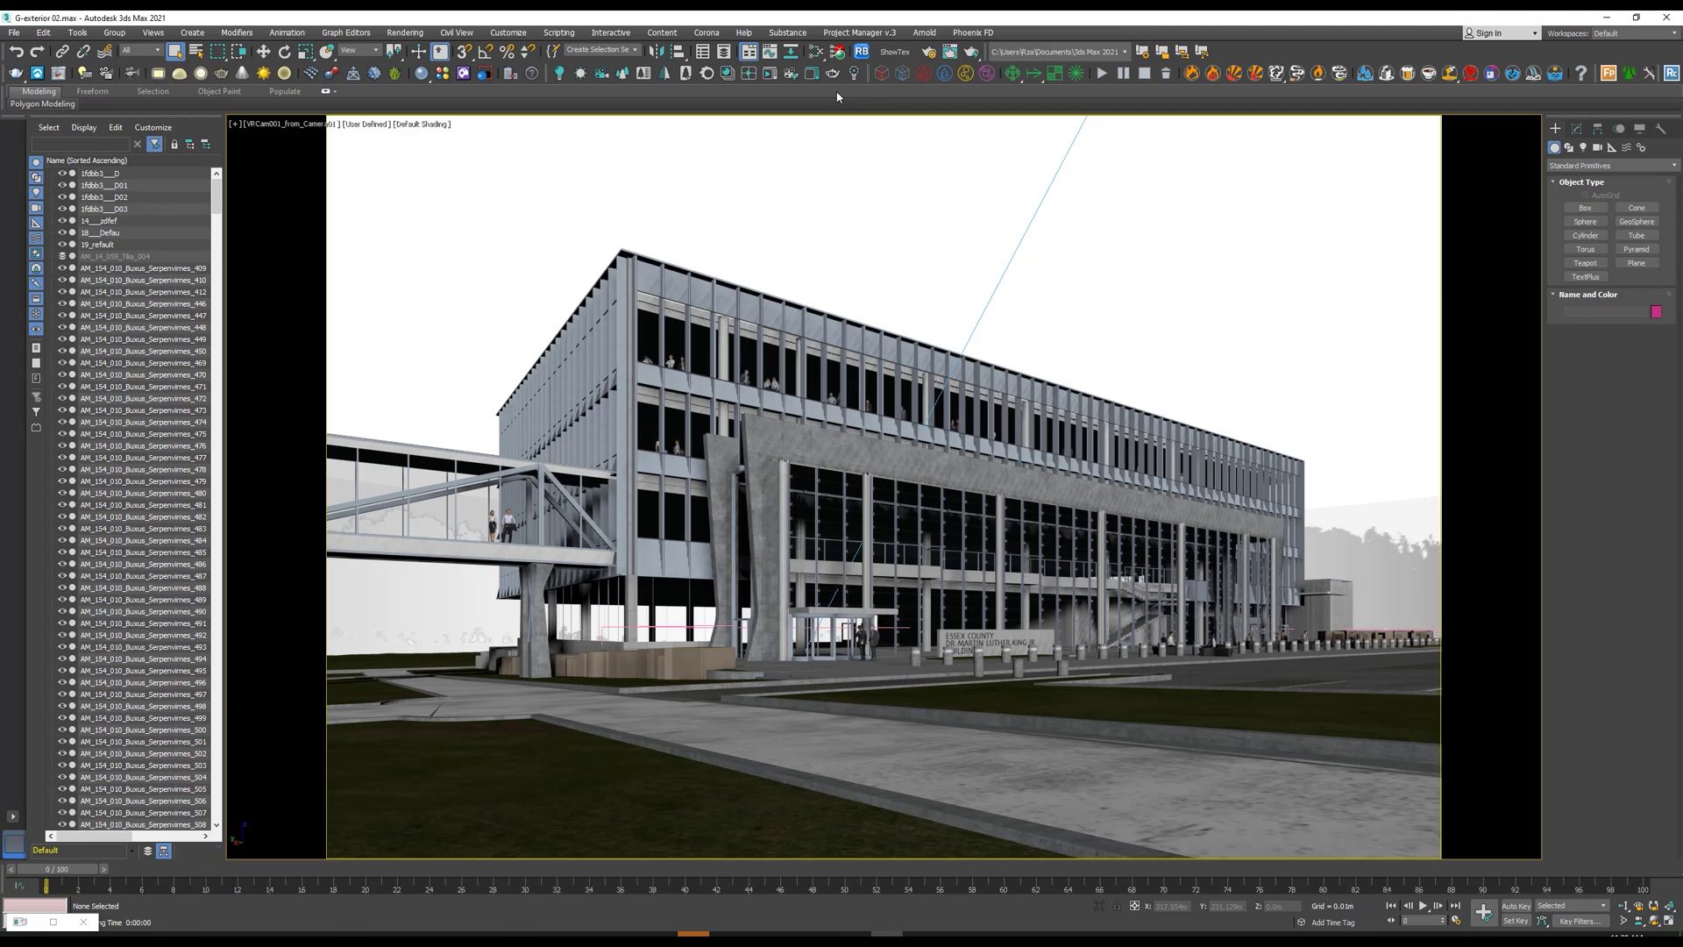
{"action": "left_click", "coordinate": [972, 51]}
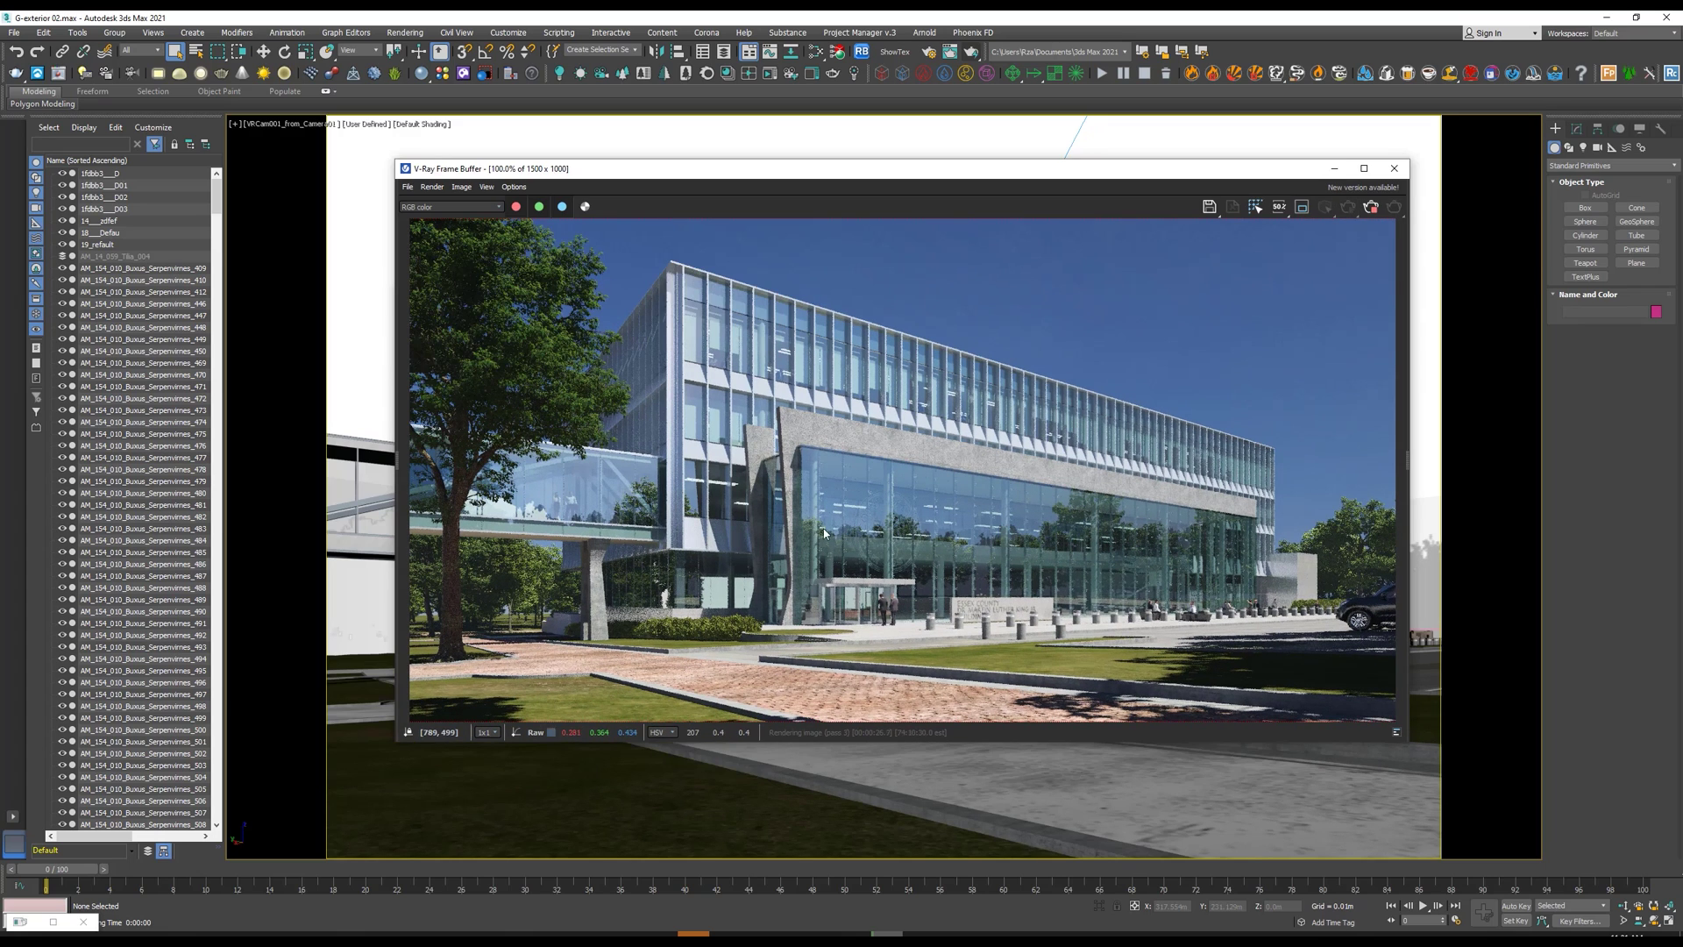
- Reposition the V-Ray Frame Buffer showing the finished textured office-building render
{"action": "left_click_drag", "start_coordinate": [966, 177], "coordinate": [989, 146]}
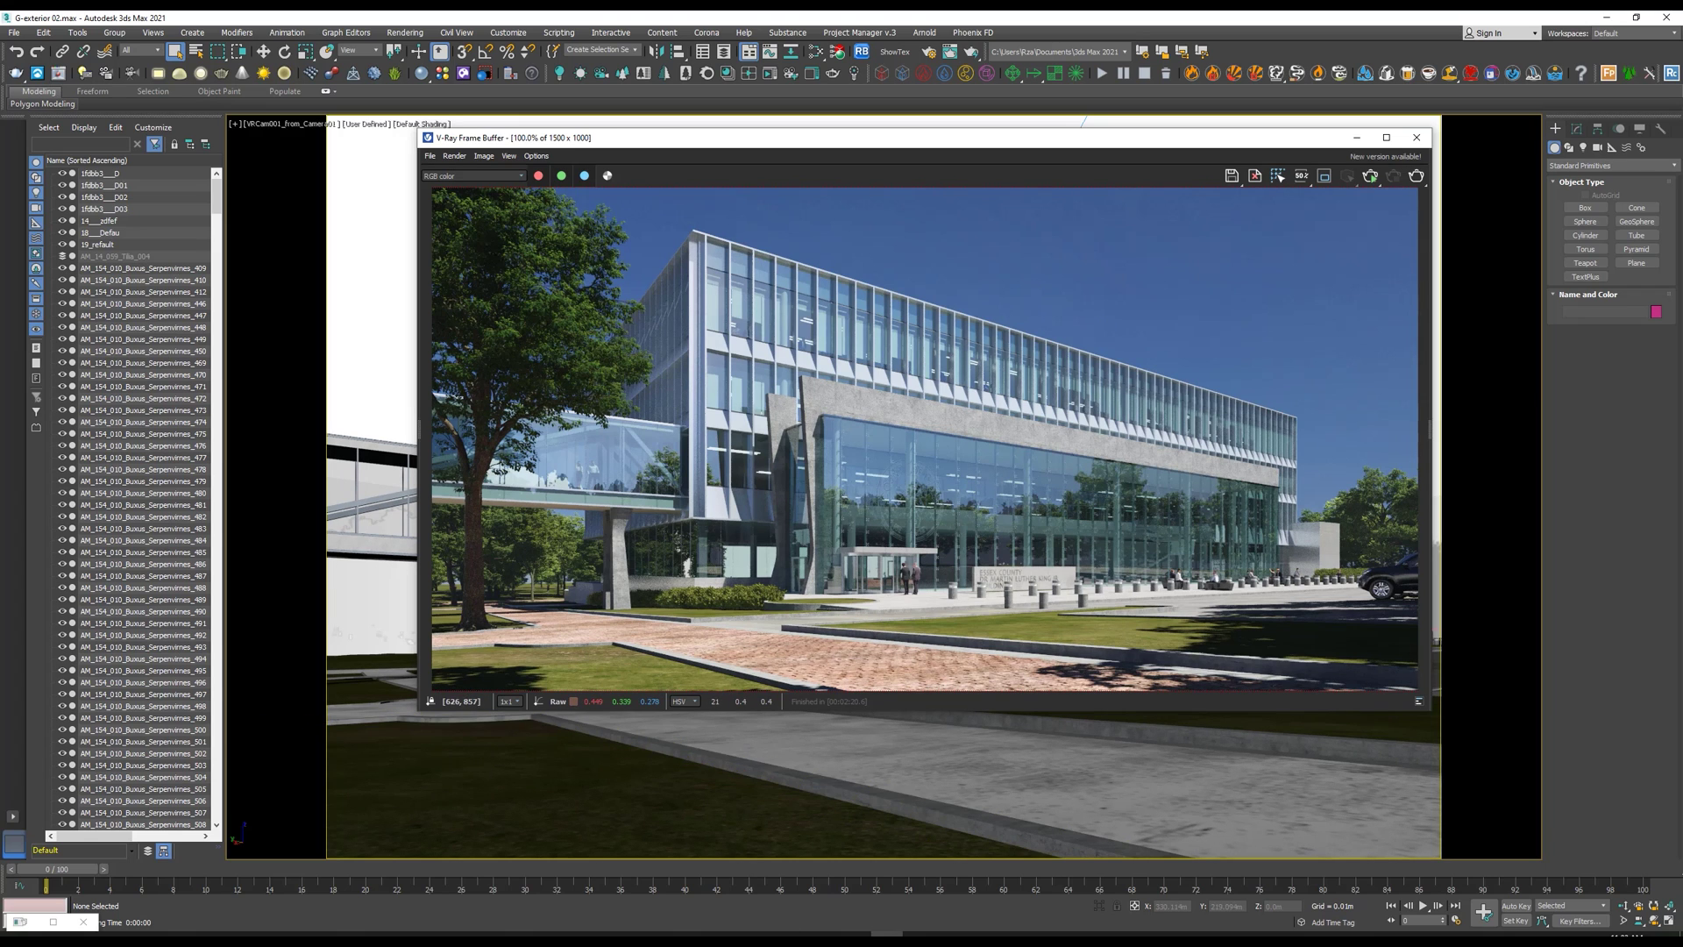
- Scroll the Graviton channel to the G-exterior 02 scene and maps posts, then return to the 3ds Max render
{"action": "scroll", "coordinate": [1367, 478], "scroll_direction": "up", "scroll_amount": 10}
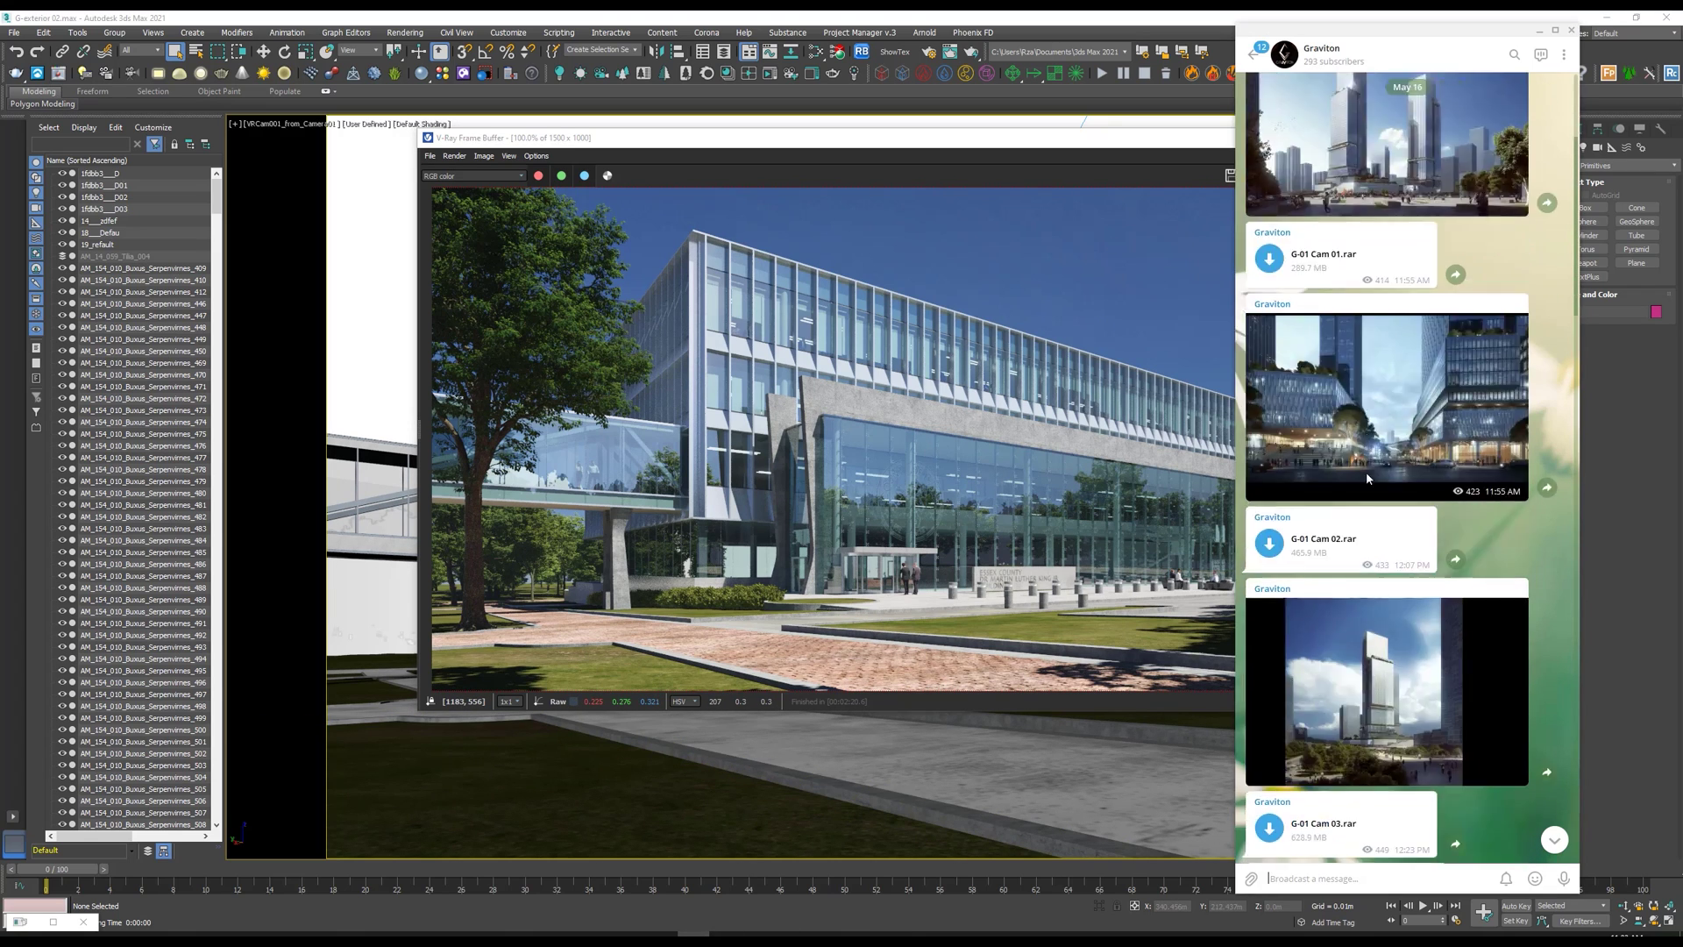
{"action": "scroll", "coordinate": [1368, 478], "scroll_direction": "down", "scroll_amount": 15}
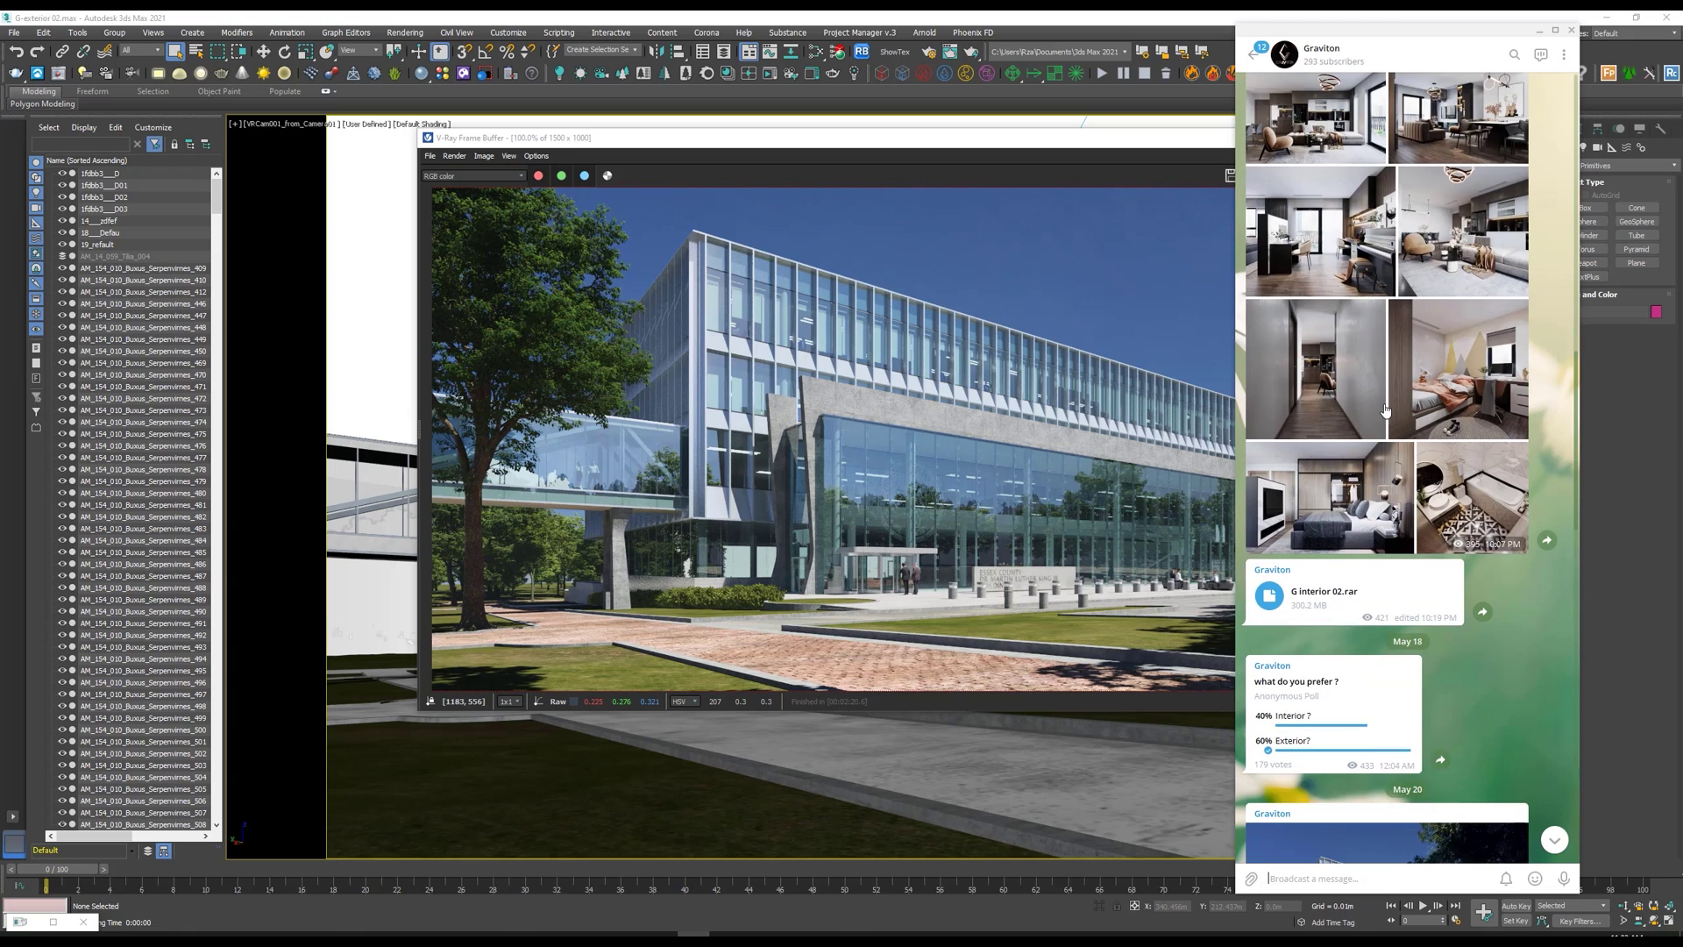
{"action": "scroll", "coordinate": [1482, 404], "scroll_direction": "down", "scroll_amount": 6}
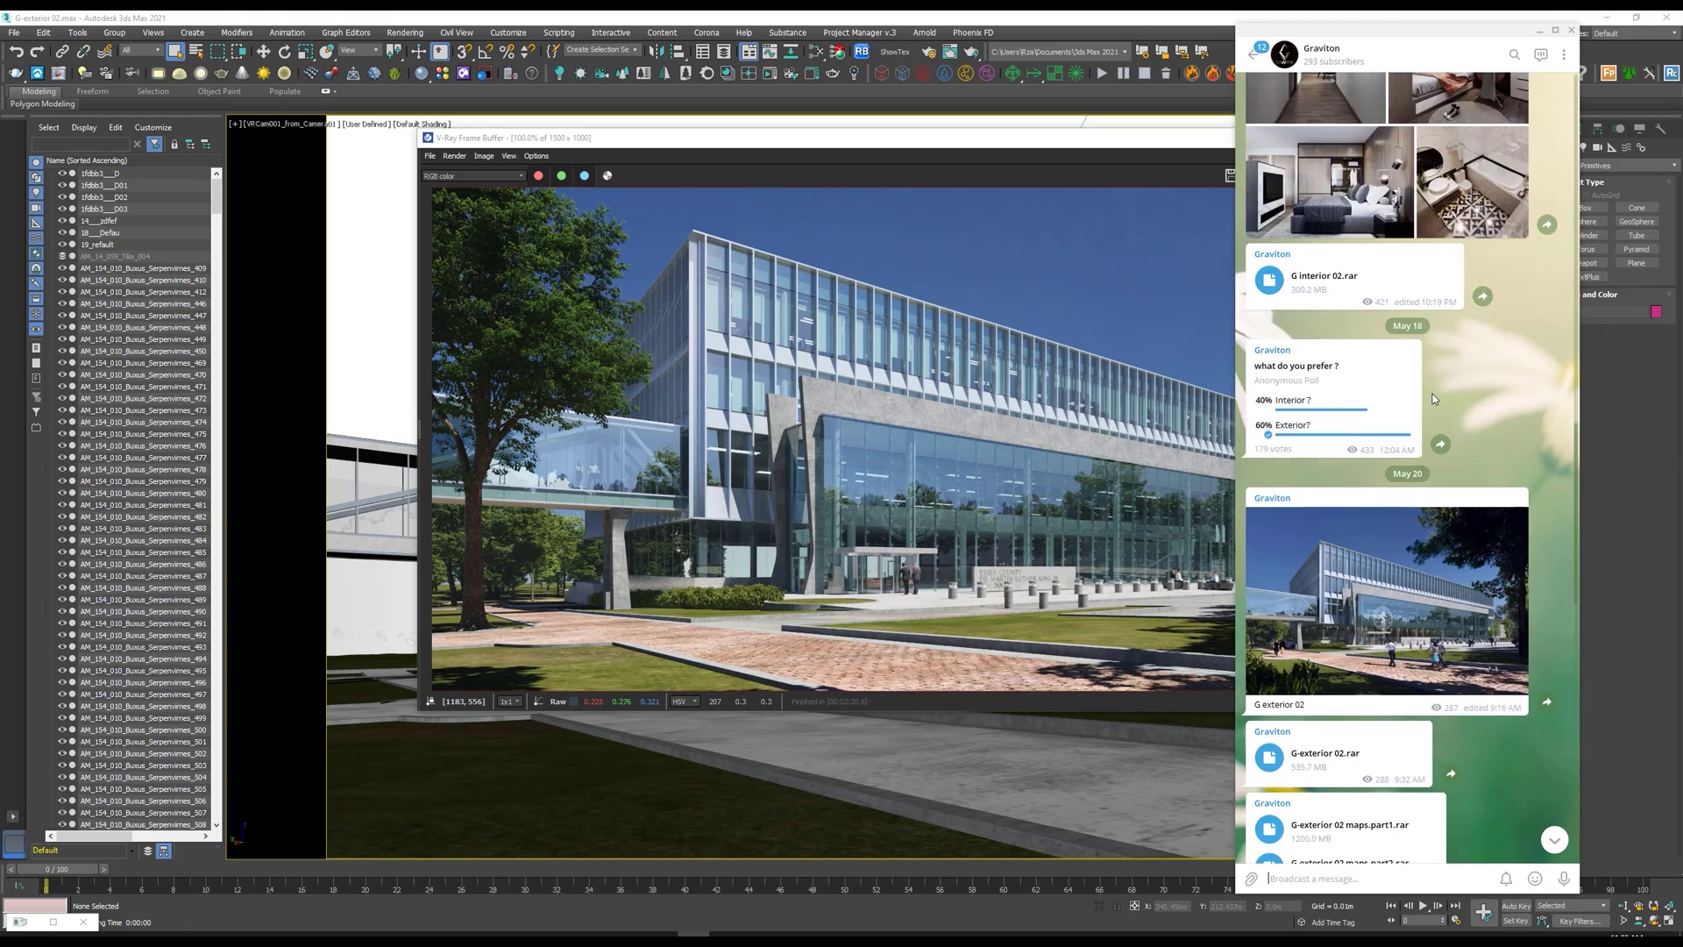
{"action": "left_click", "coordinate": [1055, 403]}
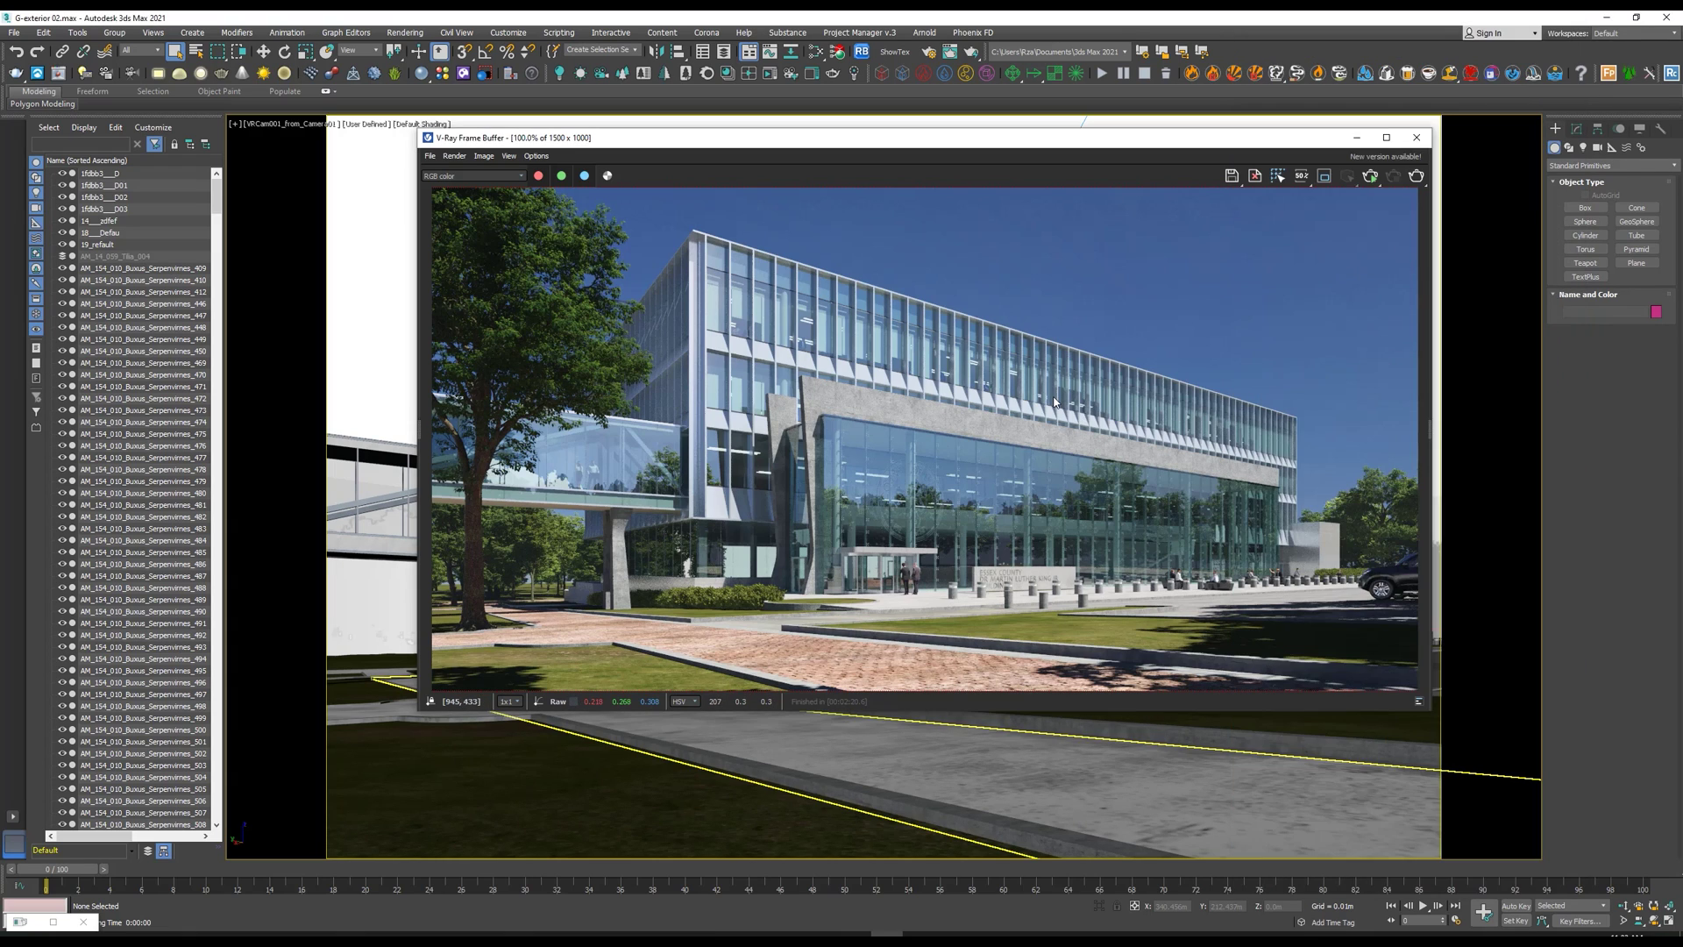